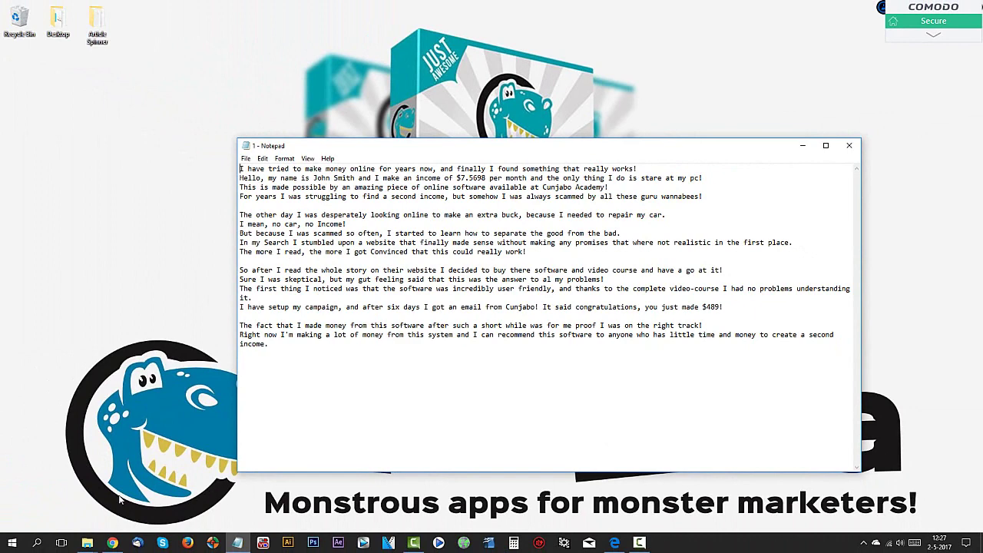
# Open text file 2 from the Article Spinner folder.
pyautogui.click(87, 542)
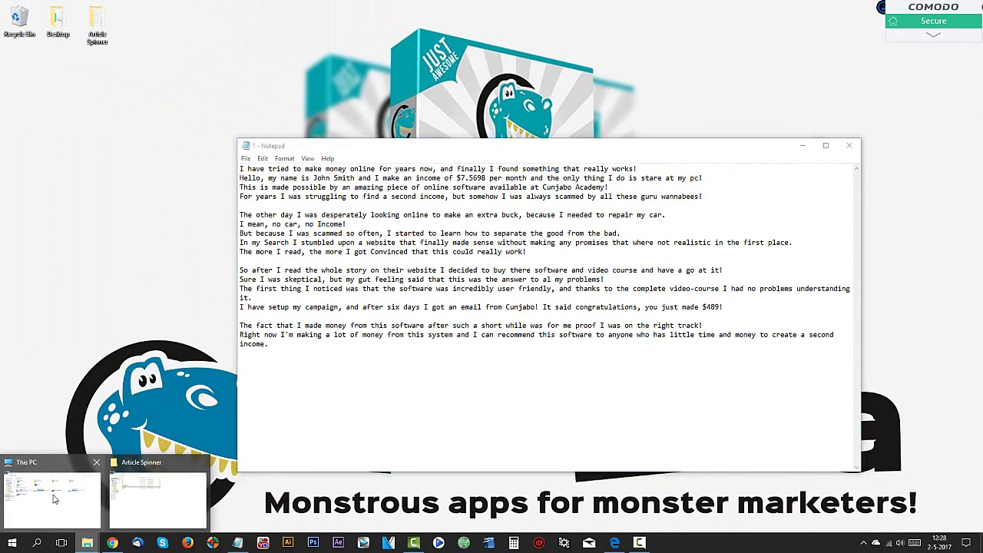
pyautogui.click(140, 503)
pyautogui.doubleClick(311, 92)
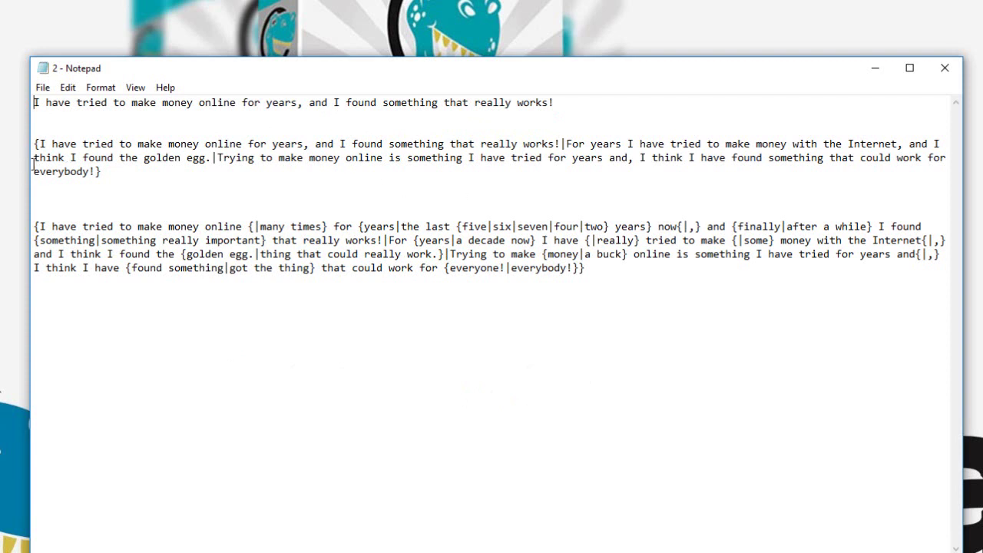
# Examine the enclosing braces and the pipe separators between the three alternative sentences in the second text block.
pyautogui.moveTo(33, 144); pyautogui.dragTo(40, 143)
pyautogui.moveTo(94, 172); pyautogui.dragTo(102, 171)
pyautogui.click(102, 171)
pyautogui.click(36, 144)
pyautogui.moveTo(560, 143); pyautogui.dragTo(569, 144)
pyautogui.click(599, 145)
pyautogui.moveTo(211, 157); pyautogui.dragTo(217, 158)
pyautogui.click(143, 172)
# Examine the nested word alternatives in the third block, from "many times" through the years group to "after a while".
pyautogui.moveTo(262, 227)
pyautogui.mouseDown()
pyautogui.moveTo(312, 228)
pyautogui.moveTo(320, 239)
pyautogui.moveTo(261, 227)
pyautogui.mouseUp()
pyautogui.moveTo(261, 230); pyautogui.dragTo(322, 227)
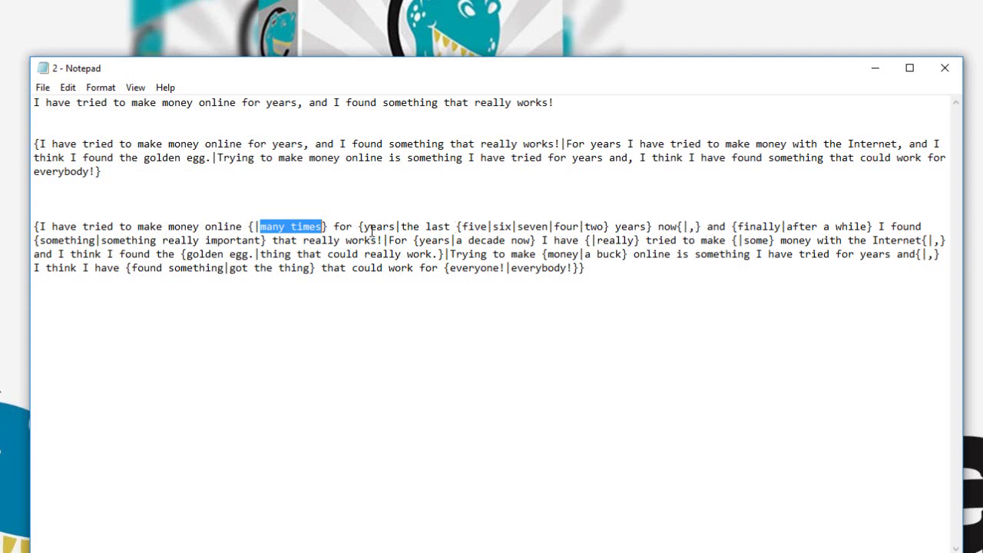
pyautogui.moveTo(359, 227); pyautogui.dragTo(366, 228)
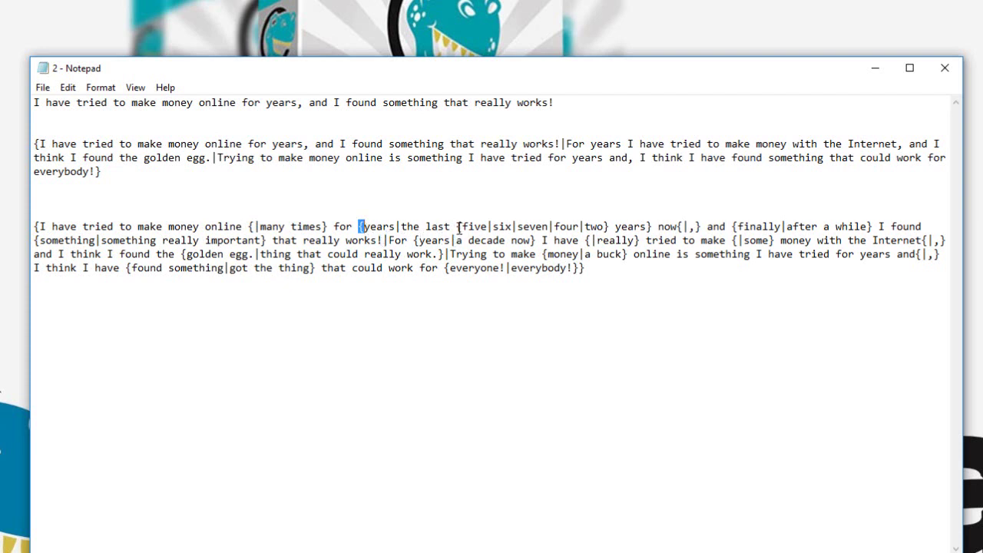
pyautogui.moveTo(457, 227); pyautogui.dragTo(461, 229)
pyautogui.click(651, 226)
pyautogui.hotkey('shift', 'Right')
pyautogui.write('}')
pyautogui.hotkey('shift', 'Left')
pyautogui.press('Right')
pyautogui.moveTo(658, 227); pyautogui.dragTo(673, 227)
pyautogui.moveTo(737, 227); pyautogui.dragTo(867, 228)
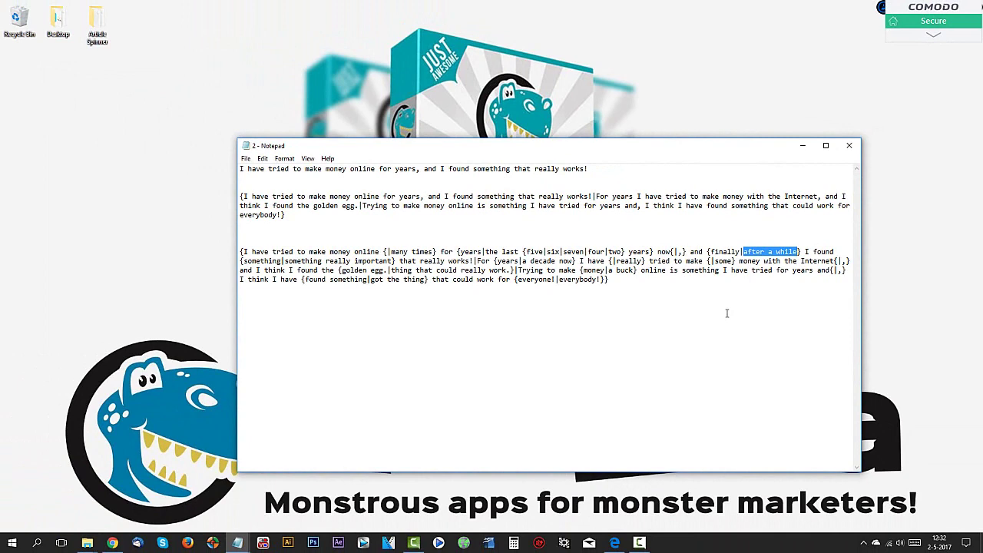
# Close text file 2 and the original article in text file 1.
pyautogui.click(87, 542)
pyautogui.click(848, 145)
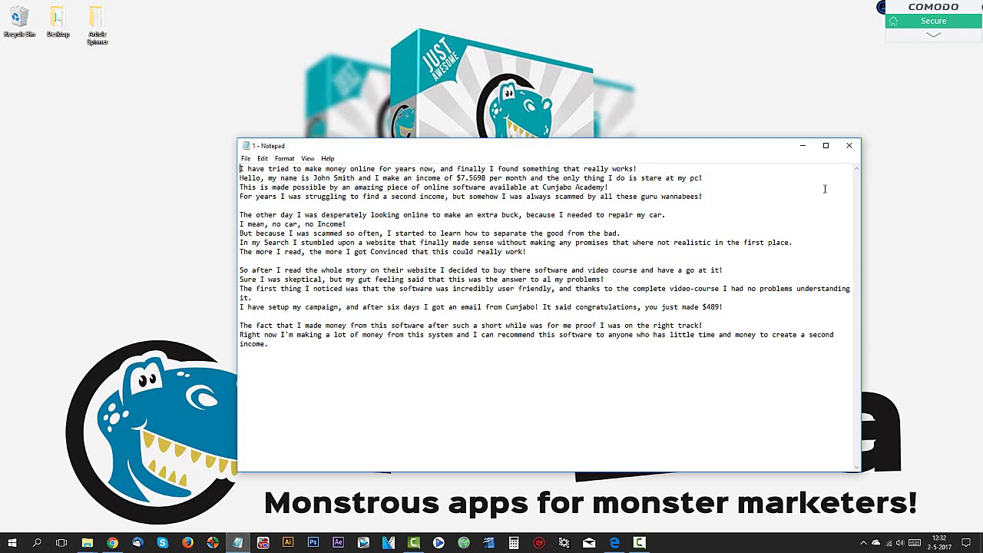
pyautogui.moveTo(240, 215); pyautogui.dragTo(241, 316)
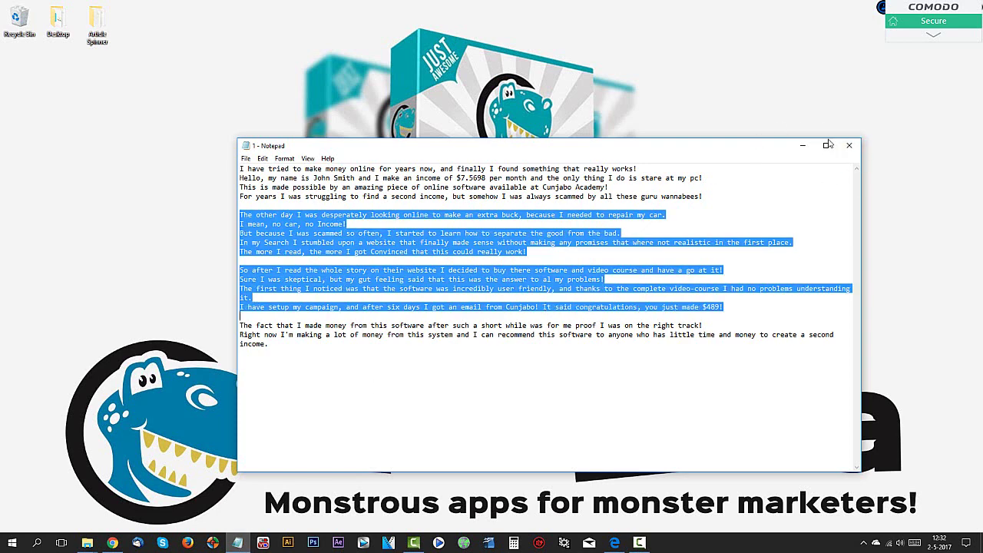
pyautogui.click(851, 147)
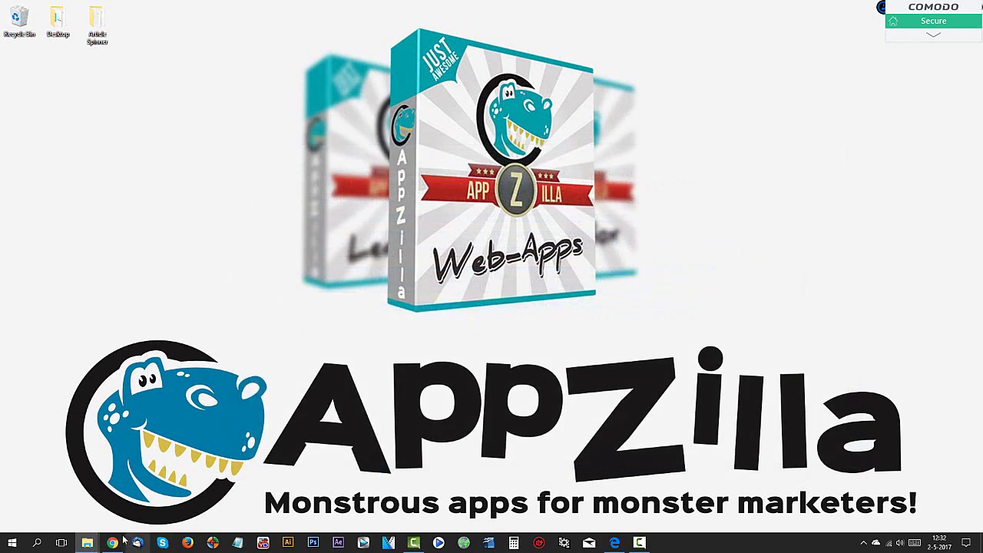
# Open text file 3 from the Article Spinner folder and minimize the folder window.
pyautogui.moveTo(88, 543)
pyautogui.click(158, 500)
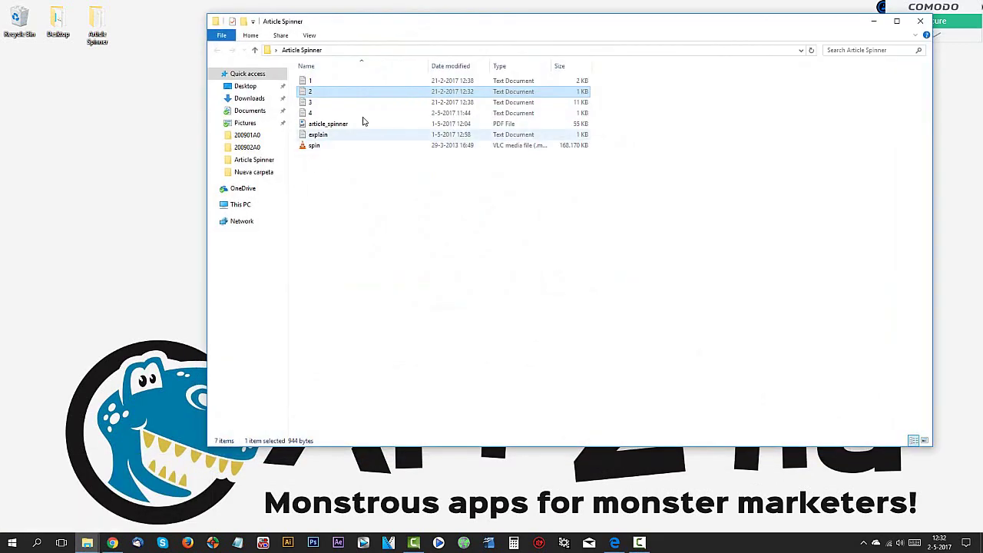
pyautogui.click(314, 103)
pyautogui.doubleClick(313, 103)
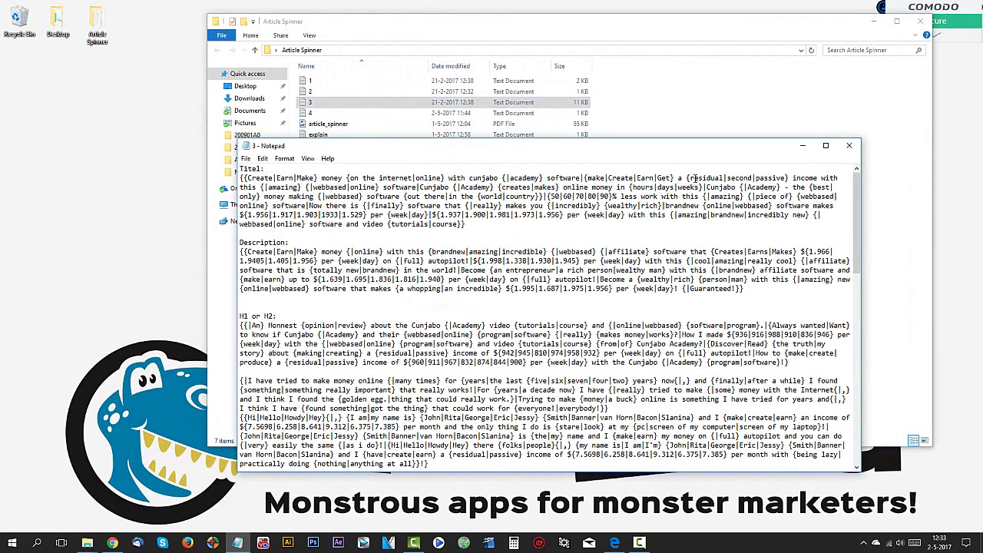
pyautogui.click(874, 22)
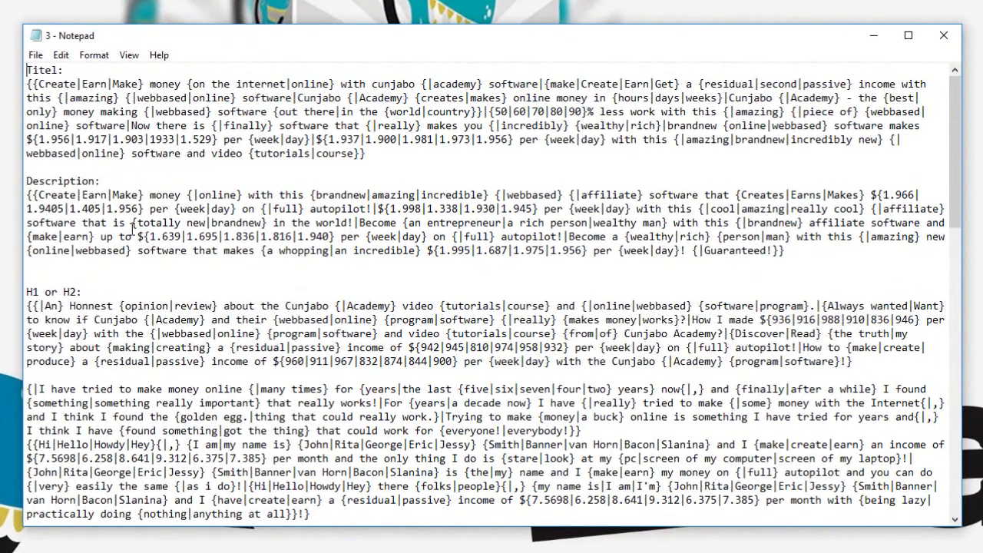
# Delete the Description heading and its spintax block from text file 3, along with the leftover blank lines.
pyautogui.moveTo(26, 180); pyautogui.dragTo(857, 256)
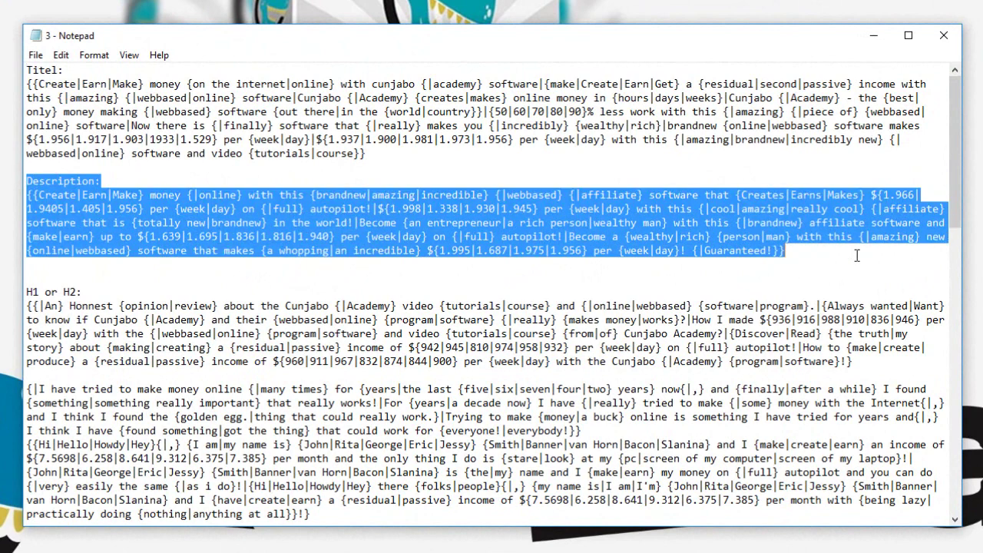
pyautogui.press('BackSpace')
pyautogui.press('BackSpace')
pyautogui.press('BackSpace')
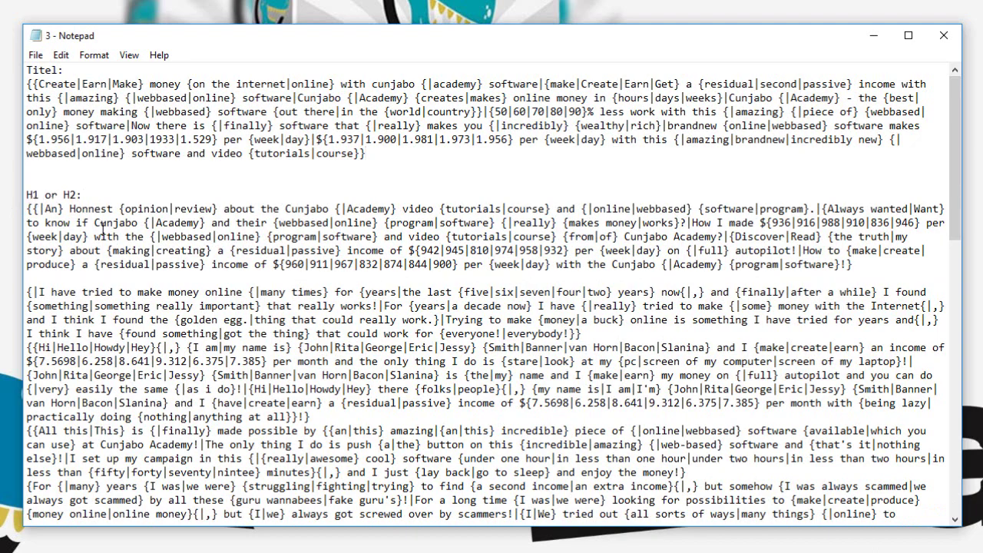
# Compare the full spintax article in file 3 with the original article in text file 1, closing file 1 when done.
pyautogui.scroll(-12, 315, 361)
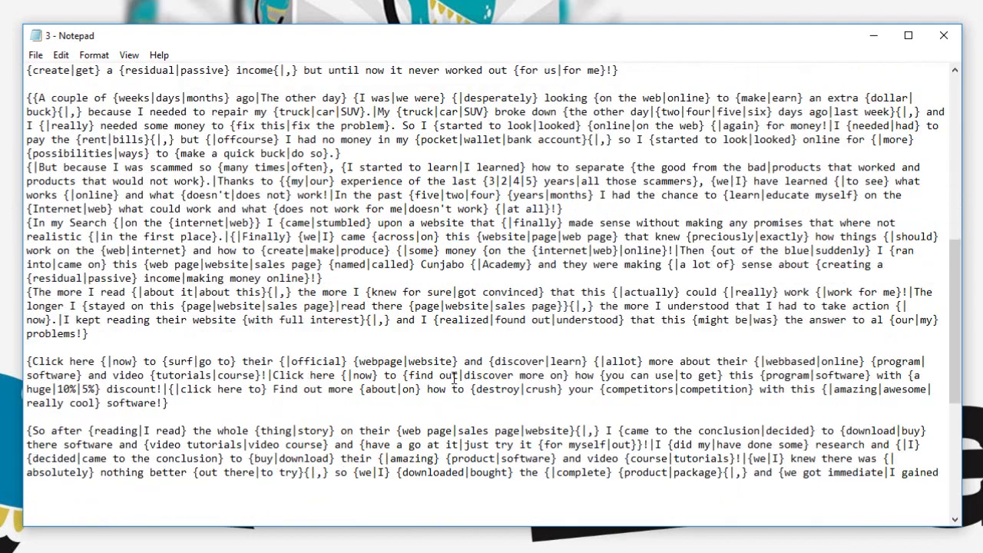
pyautogui.scroll(-7, 454, 377)
pyautogui.scroll(7, 453, 376)
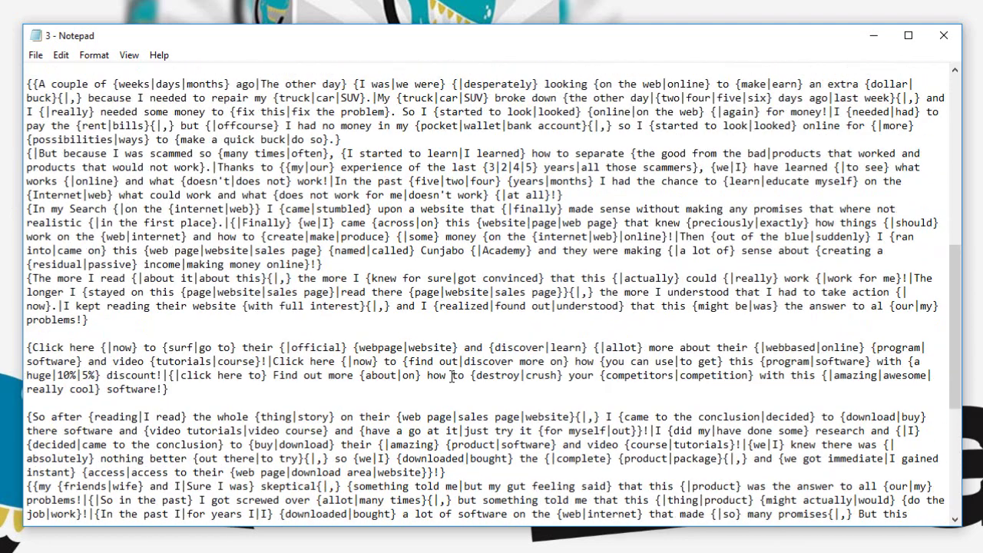
pyautogui.scroll(15, 452, 376)
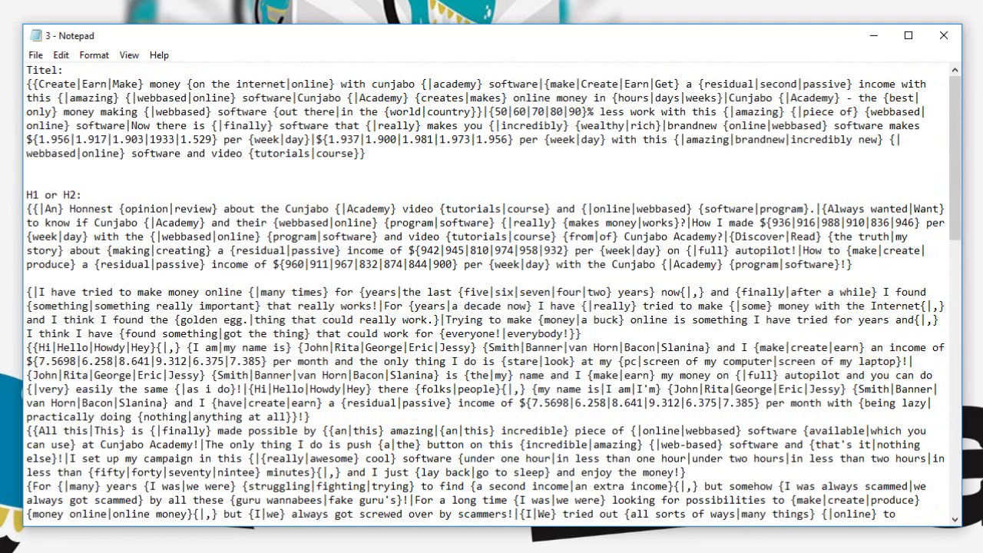
pyautogui.click(267, 552)
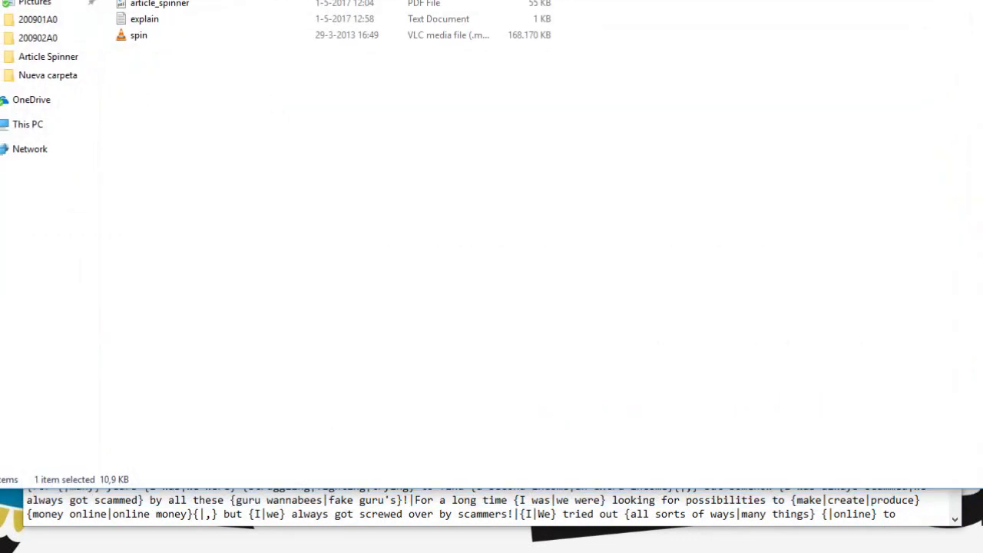
pyautogui.doubleClick(139, 1)
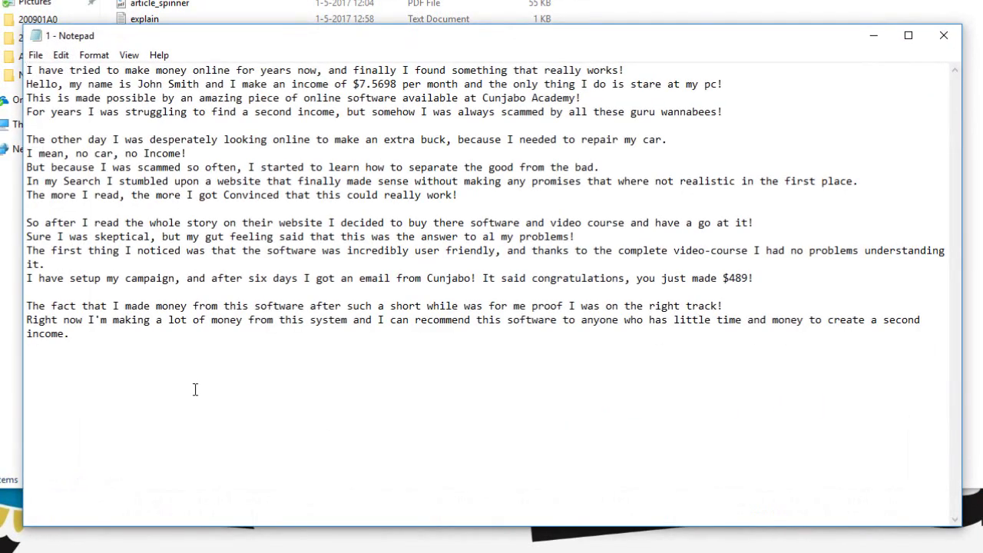
pyautogui.moveTo(99, 353); pyautogui.dragTo(26, 67)
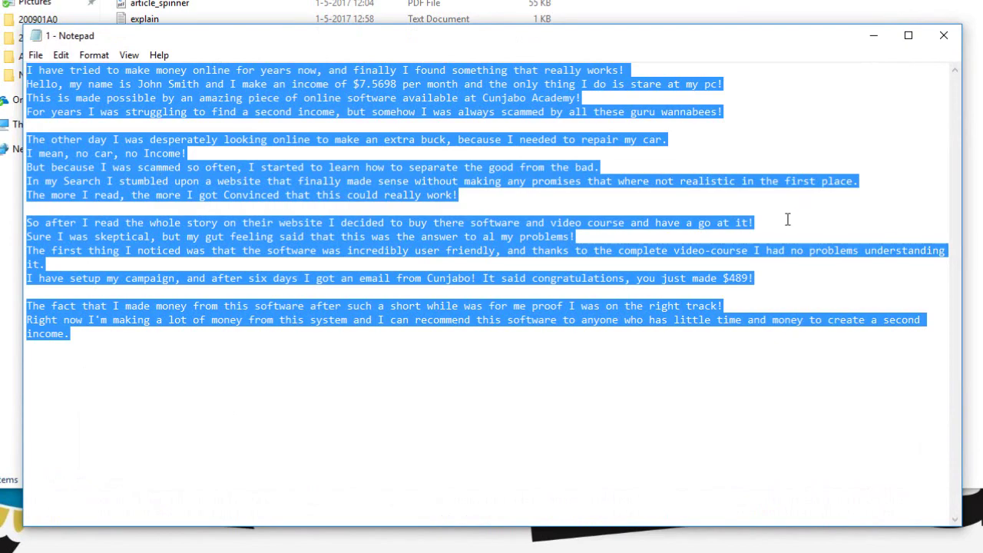
pyautogui.click(944, 37)
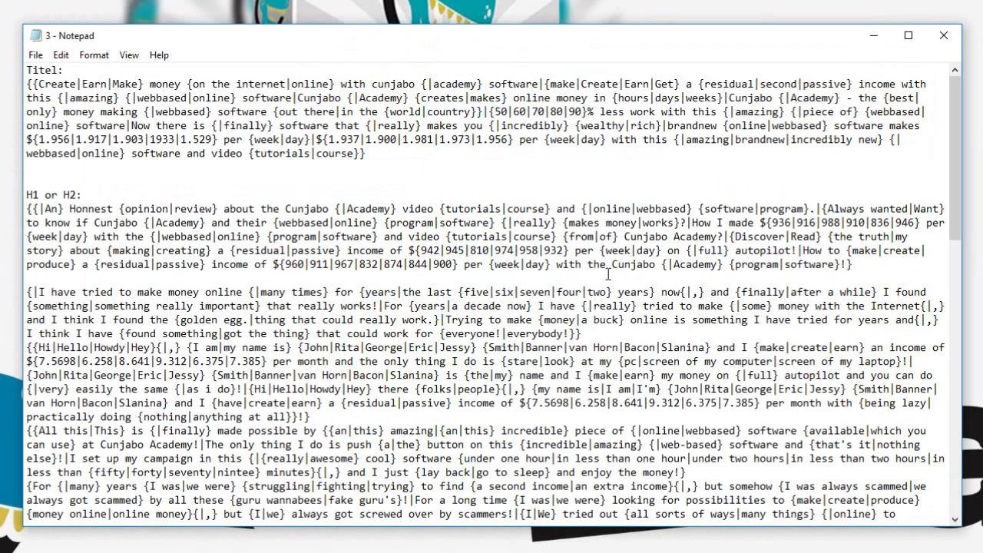
pyautogui.scroll(-5, 695, 269)
pyautogui.scroll(-15, 696, 269)
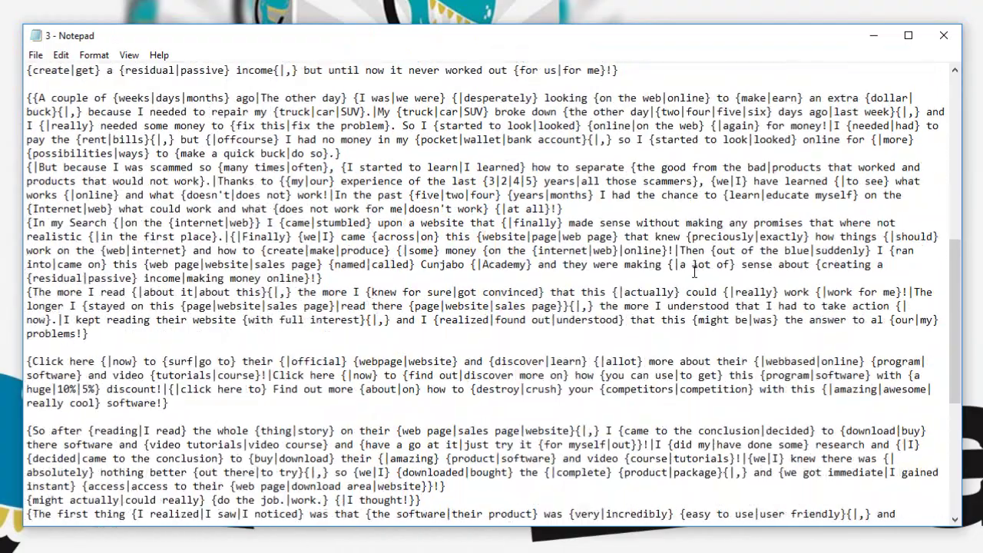
pyautogui.scroll(20, 695, 272)
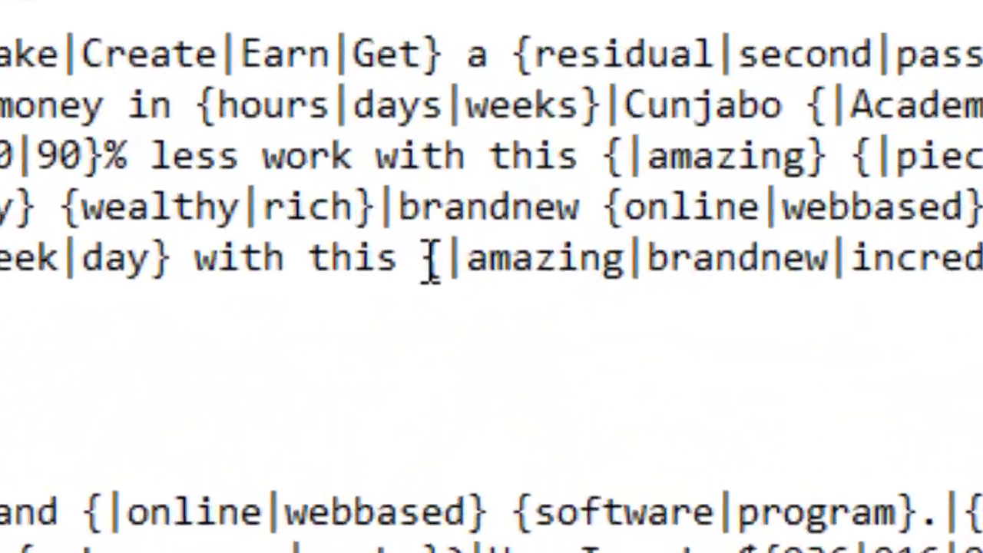
# Examine the empty first option and the alternatives in the title's {|amazing|brandnew|incredibly new} group.
pyautogui.moveTo(423, 264); pyautogui.dragTo(443, 274)
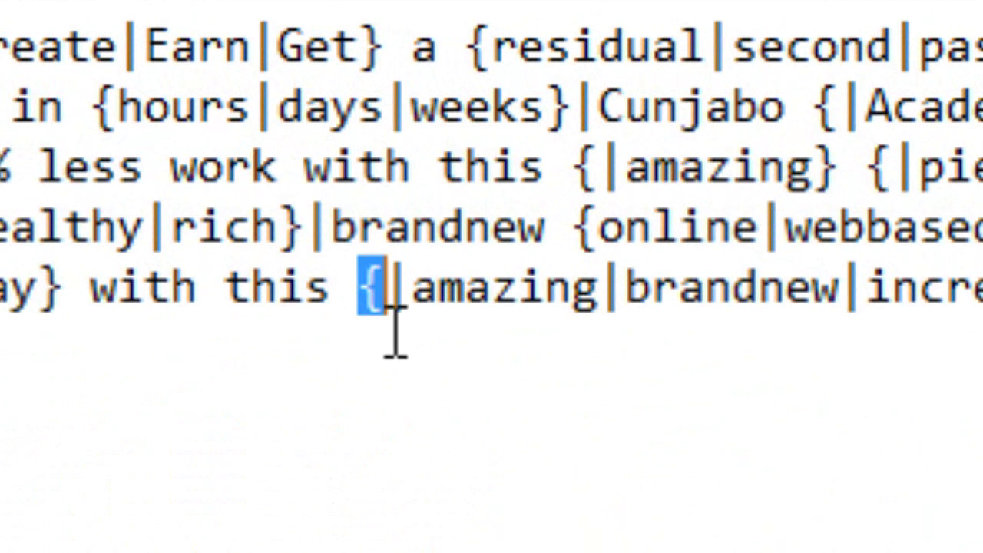
pyautogui.click(374, 286)
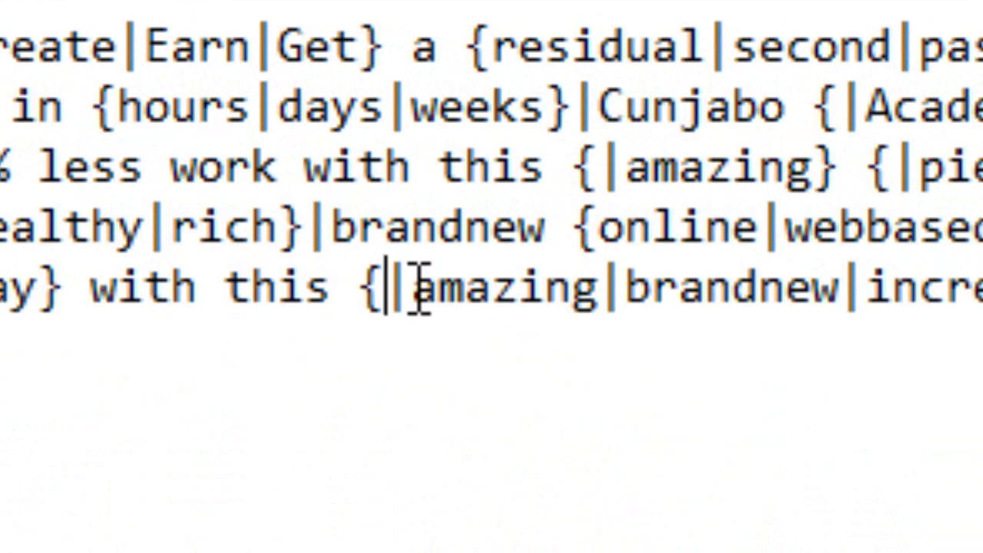
pyautogui.moveTo(415, 288); pyautogui.dragTo(982, 288)
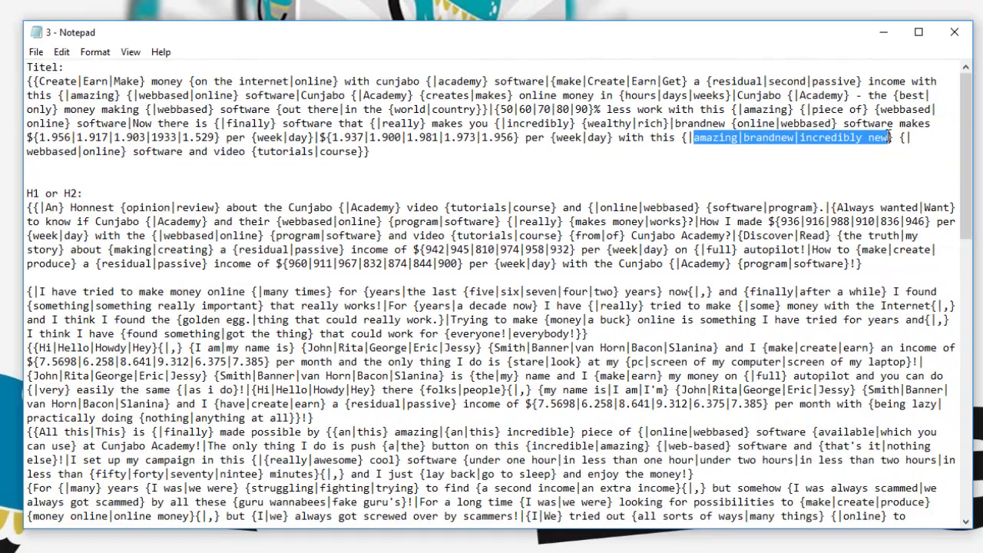
pyautogui.click(725, 163)
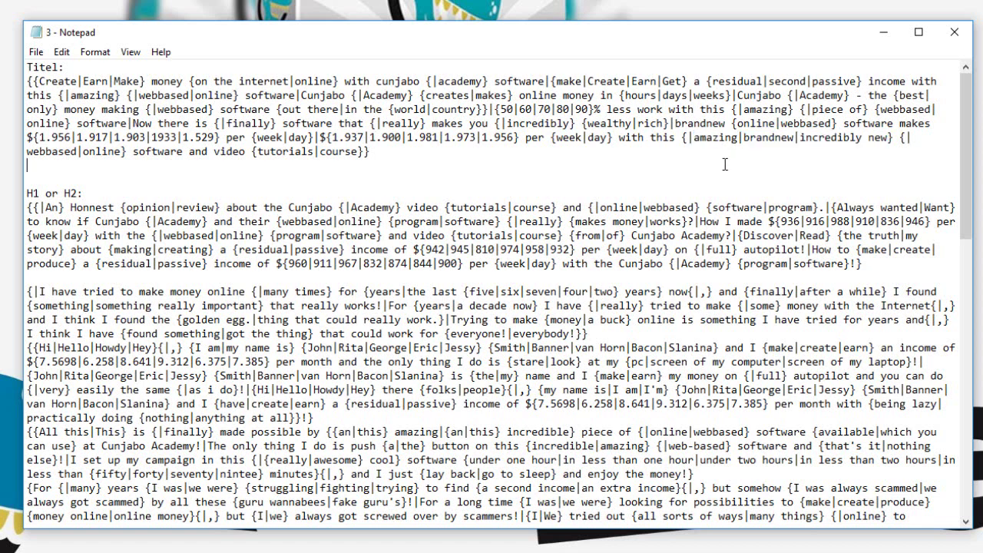
pyautogui.click(691, 139)
# Examine the optional line-break group whose braces span two lines after the "rocket scientist" sentence near the article's end.
pyautogui.scroll(-20, 760, 227)
pyautogui.scroll(-1, 776, 236)
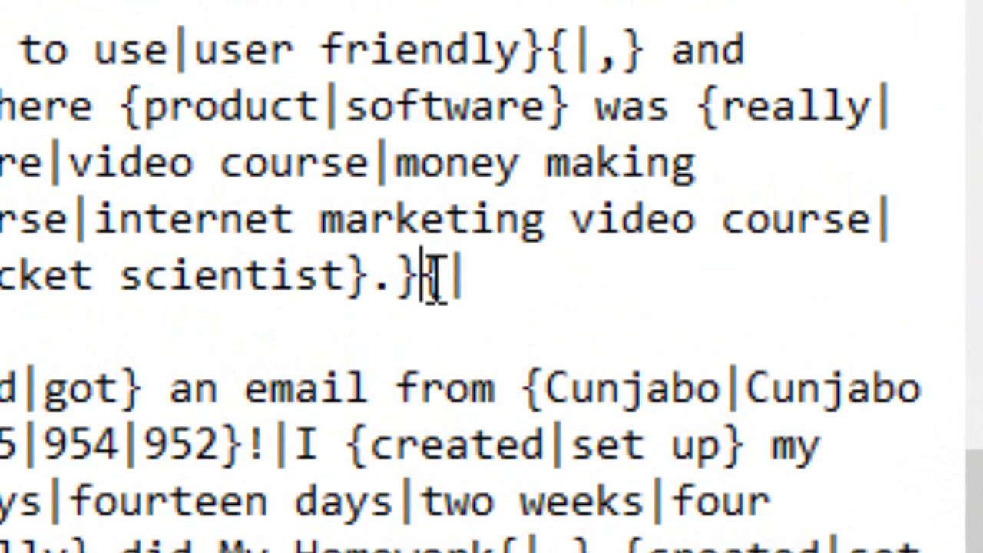
pyautogui.moveTo(421, 283); pyautogui.dragTo(487, 288)
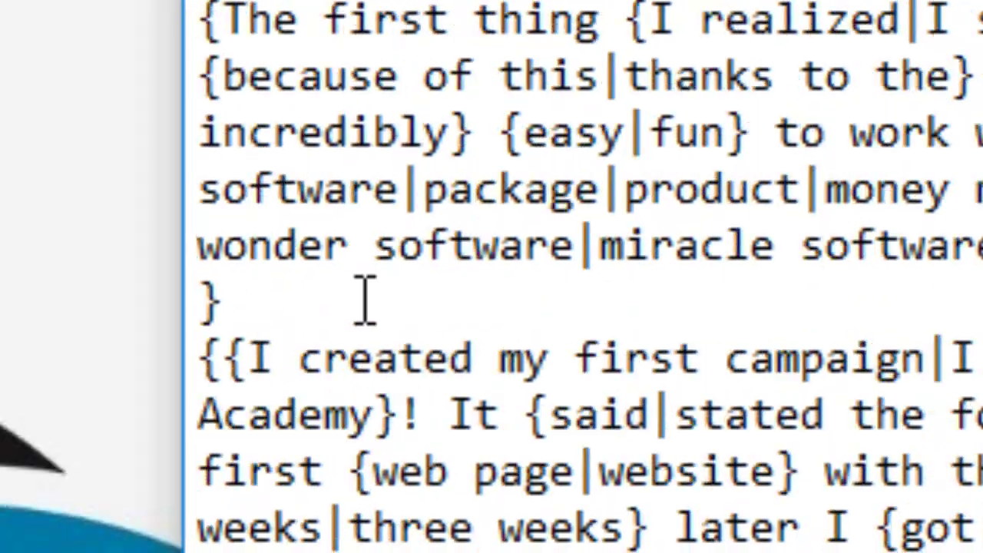
pyautogui.click(252, 321)
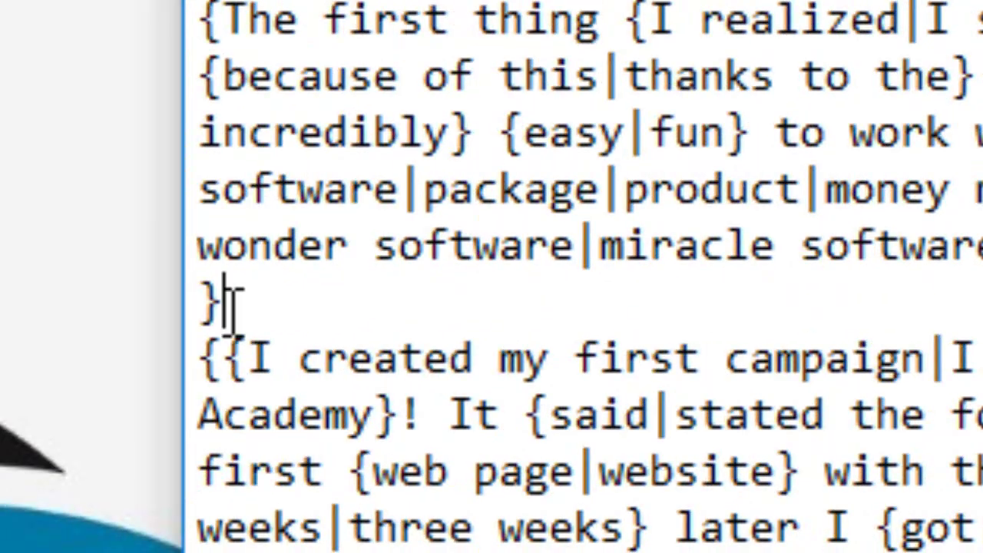
pyautogui.moveTo(224, 300); pyautogui.dragTo(203, 300)
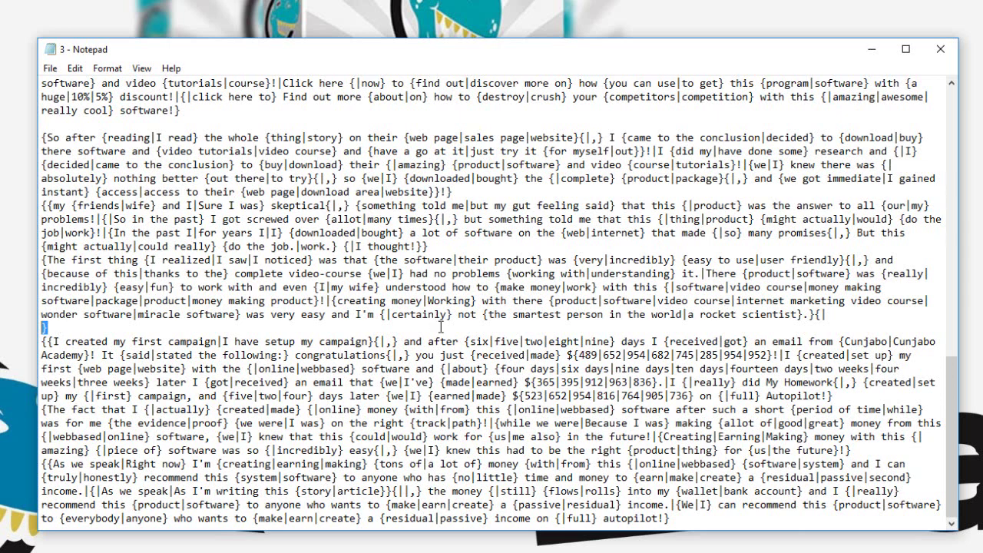
pyautogui.moveTo(816, 314); pyautogui.dragTo(826, 327)
pyautogui.click(833, 315)
# Copy the complete spintax block under the Titel heading, without the heading itself.
pyautogui.scroll(10, 726, 323)
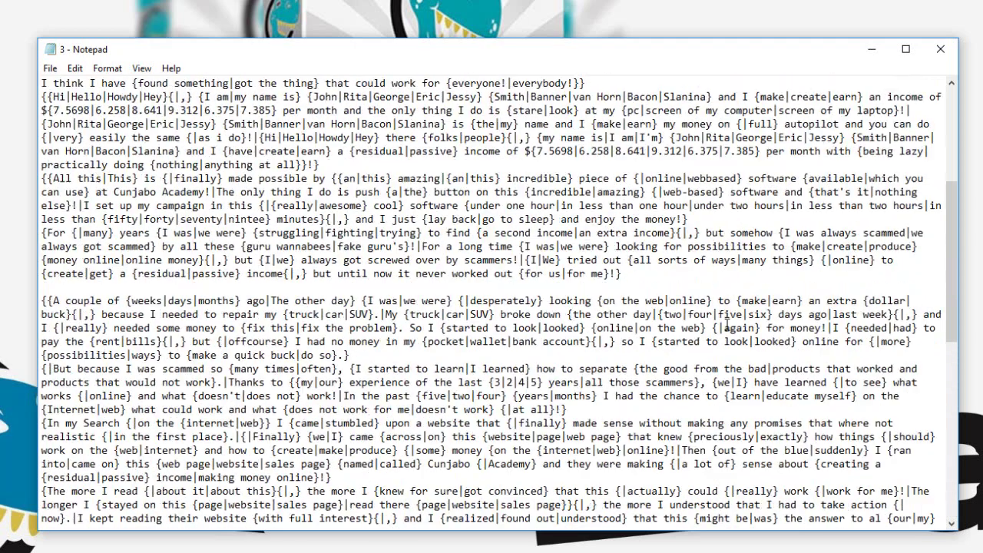
pyautogui.scroll(6, 726, 327)
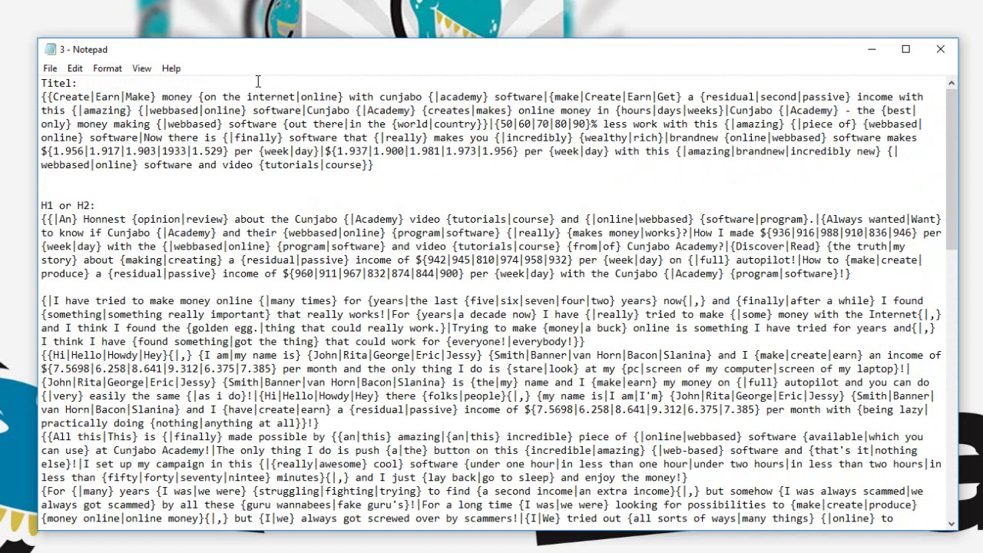
pyautogui.click(40, 96)
pyautogui.moveTo(41, 97); pyautogui.dragTo(372, 167)
pyautogui.rightClick(338, 138)
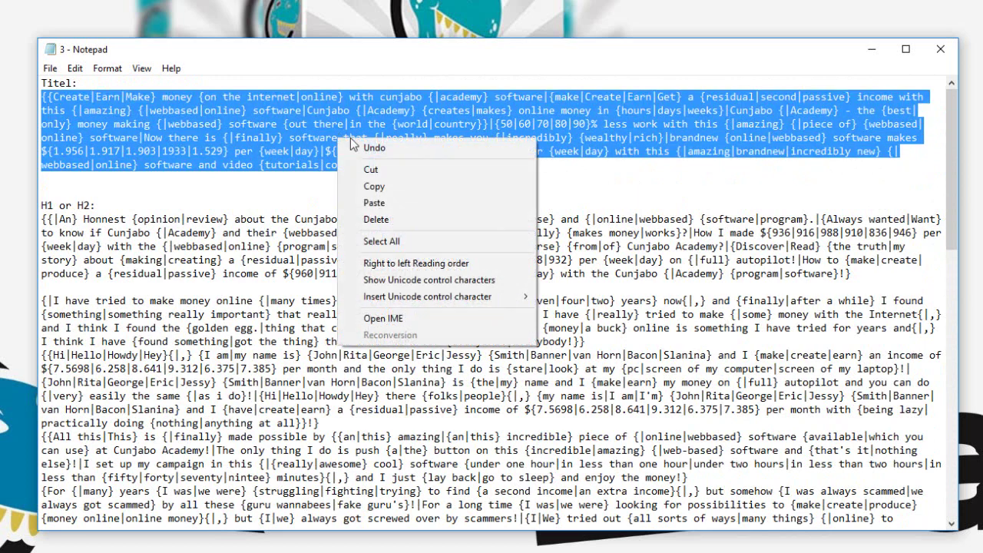
pyautogui.click(374, 188)
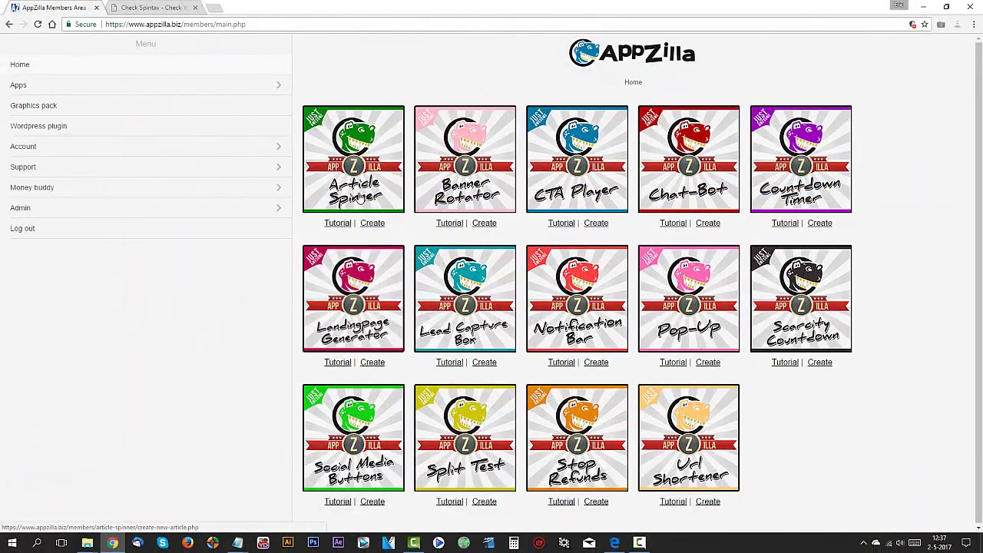
# Start a new article in the Article Spinner and name it "Article one".
pyautogui.click(354, 189)
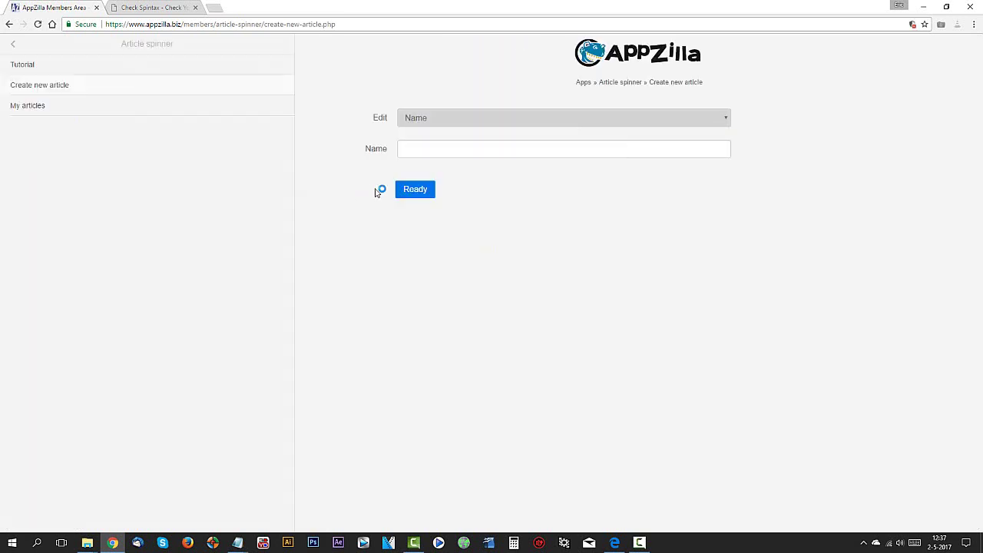
pyautogui.click(426, 149)
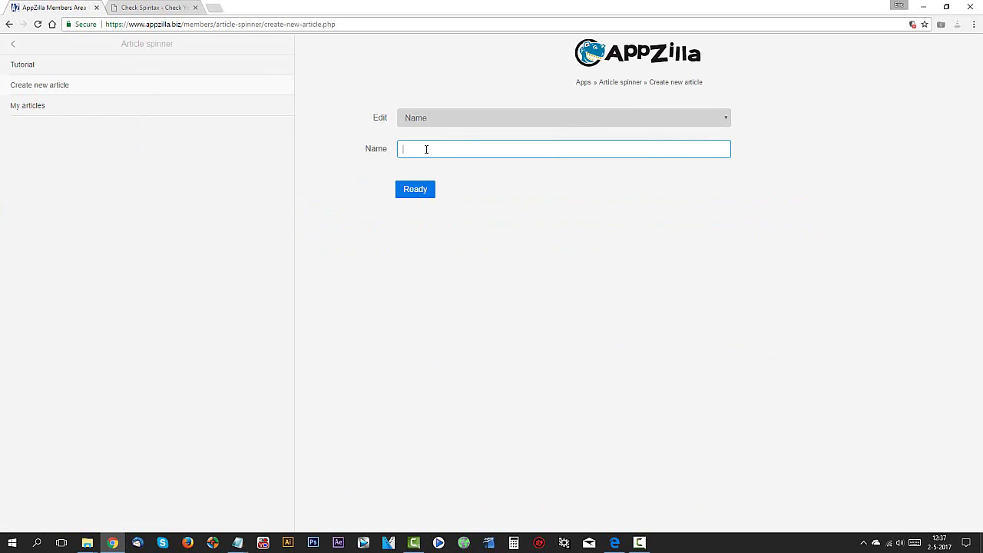
pyautogui.write('Article one')
# Switch the new article to editing its Content and paste the copied title spintax into the Title field.
pyautogui.click(469, 120)
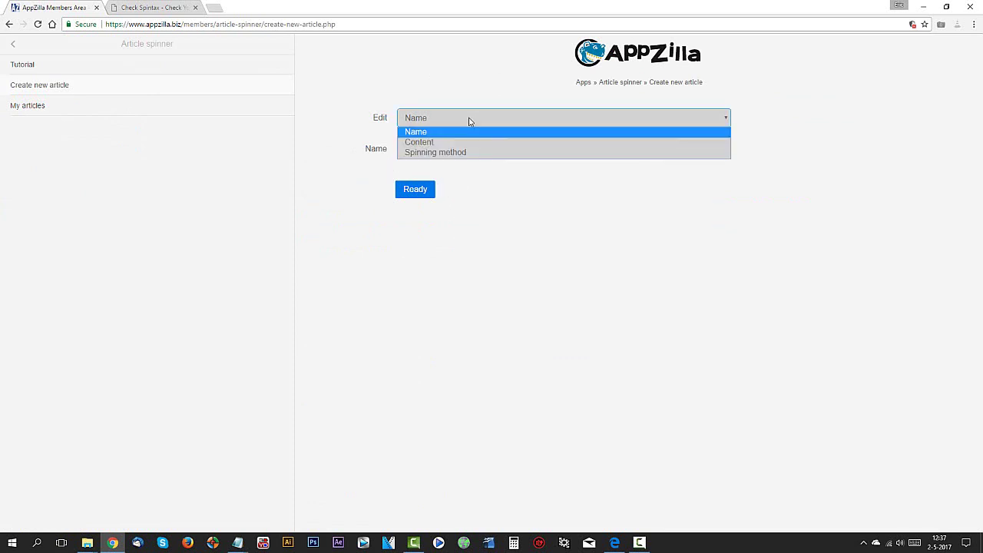
pyautogui.click(437, 143)
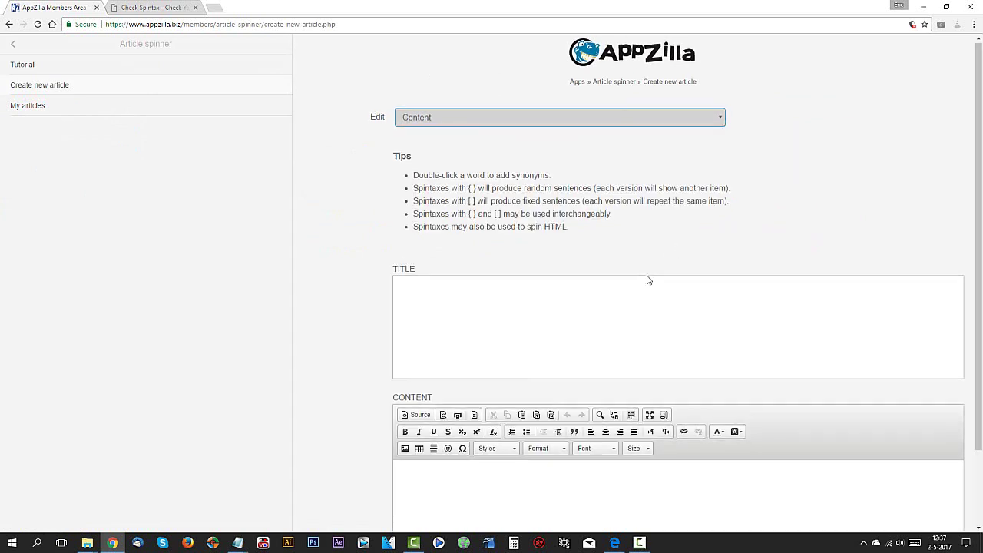
pyautogui.scroll(-1, 646, 278)
pyautogui.click(443, 243)
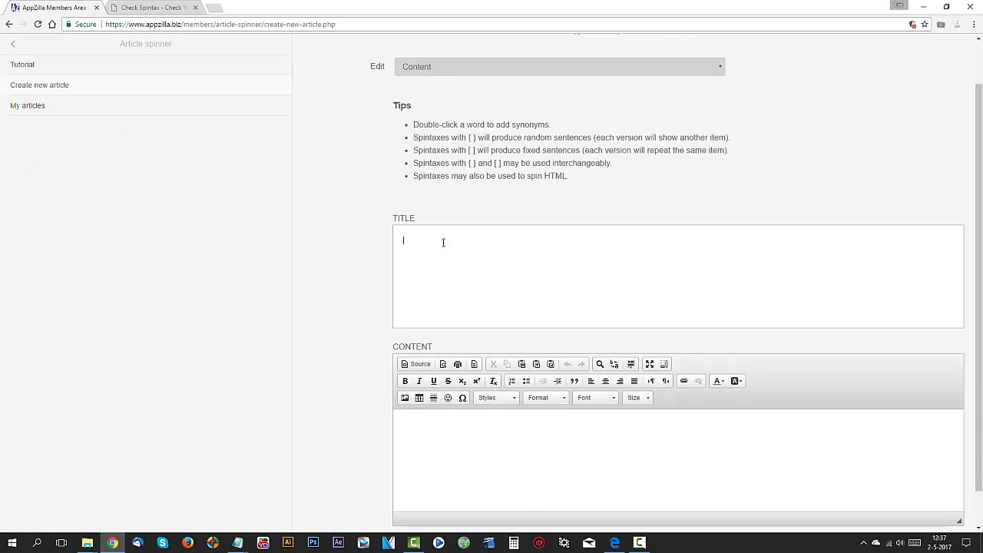
pyautogui.click(510, 259)
pyautogui.click(600, 265)
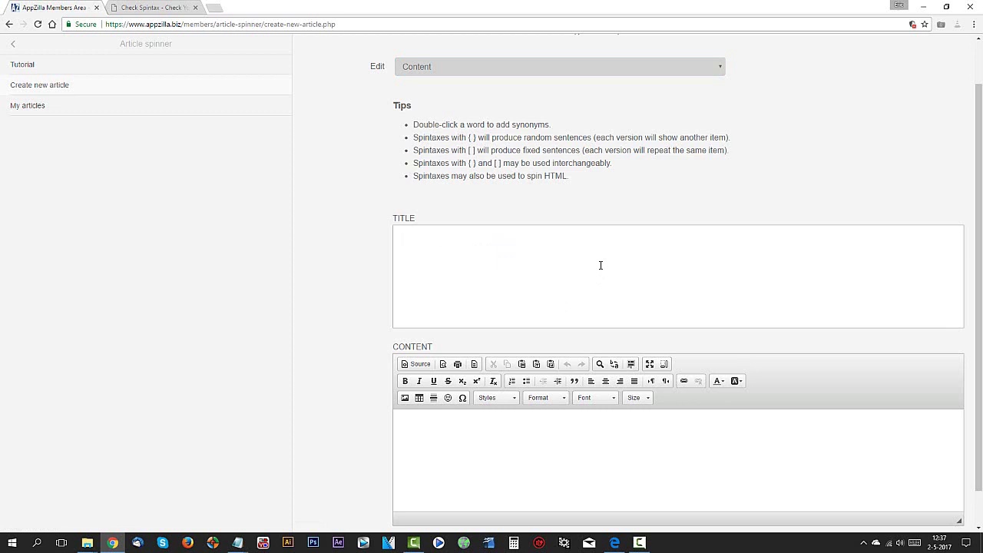
pyautogui.hotkey('ctrl', 'v')
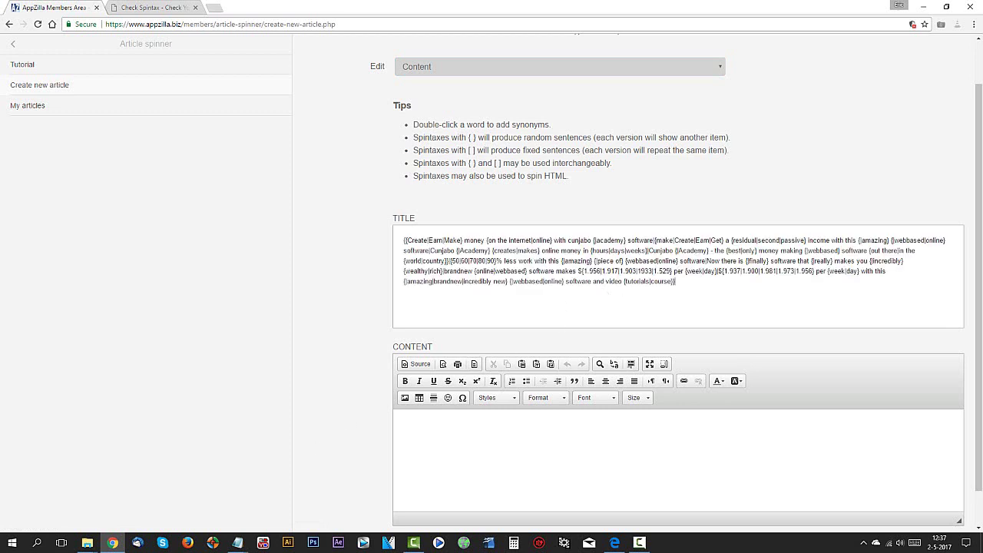
# Copy all the spintax below the "H1 or H2" heading in text file 3 and paste it into the article's Content editor.
pyautogui.moveTo(237, 542)
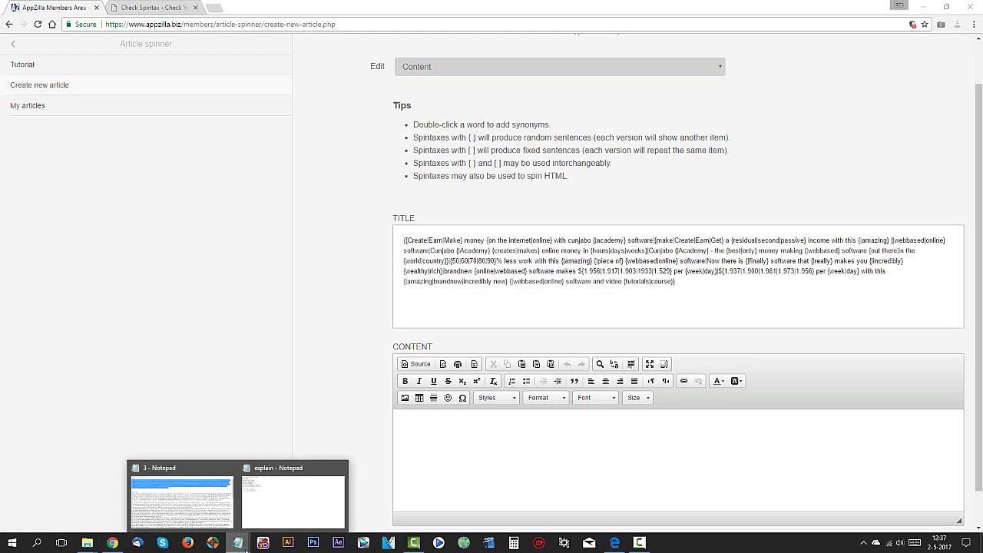
pyautogui.click(170, 495)
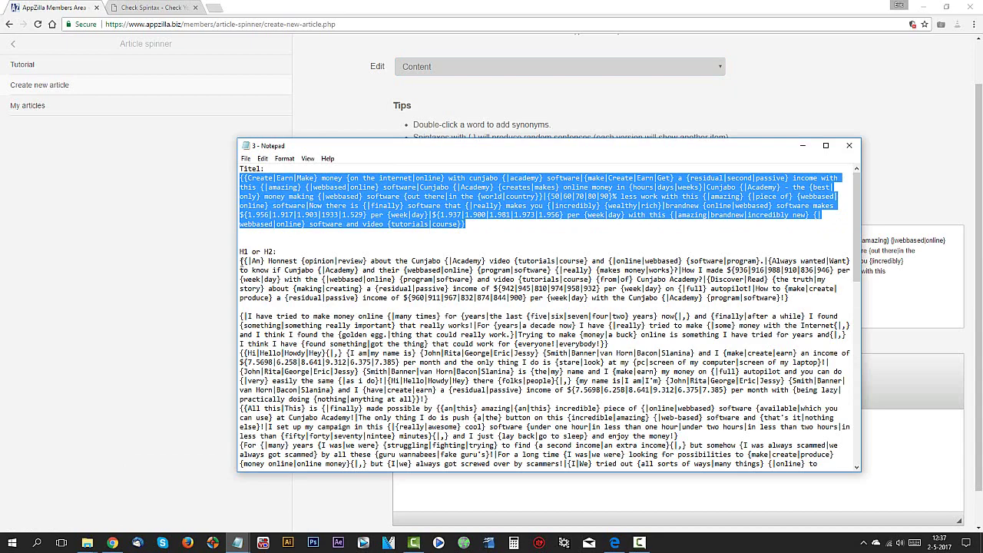
pyautogui.moveTo(240, 261); pyautogui.dragTo(682, 466)
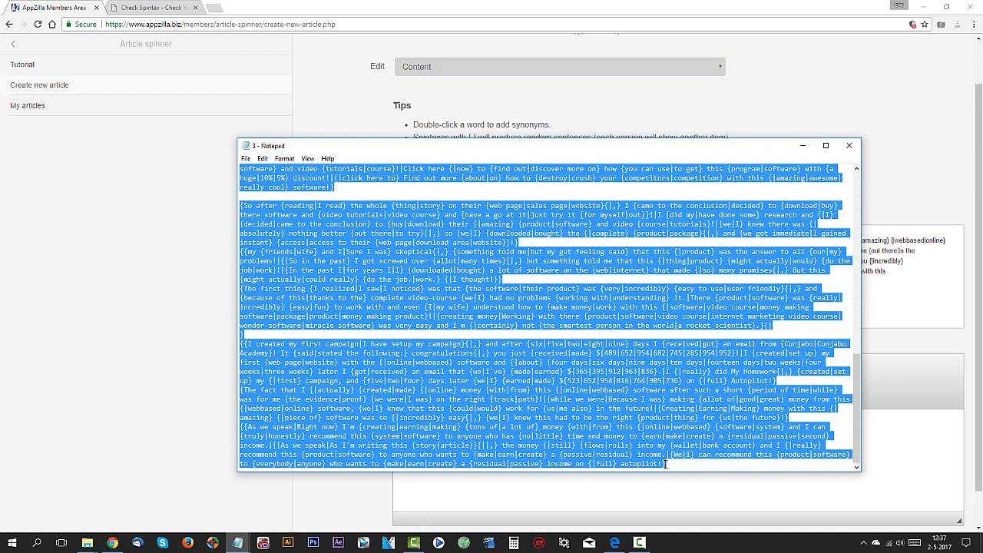
pyautogui.rightClick(506, 300)
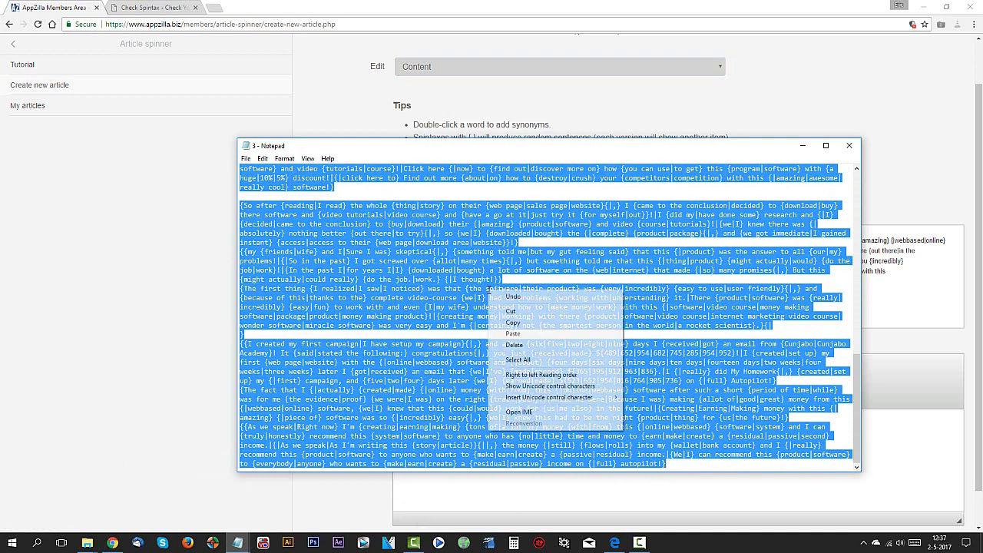
pyautogui.click(525, 324)
pyautogui.click(803, 145)
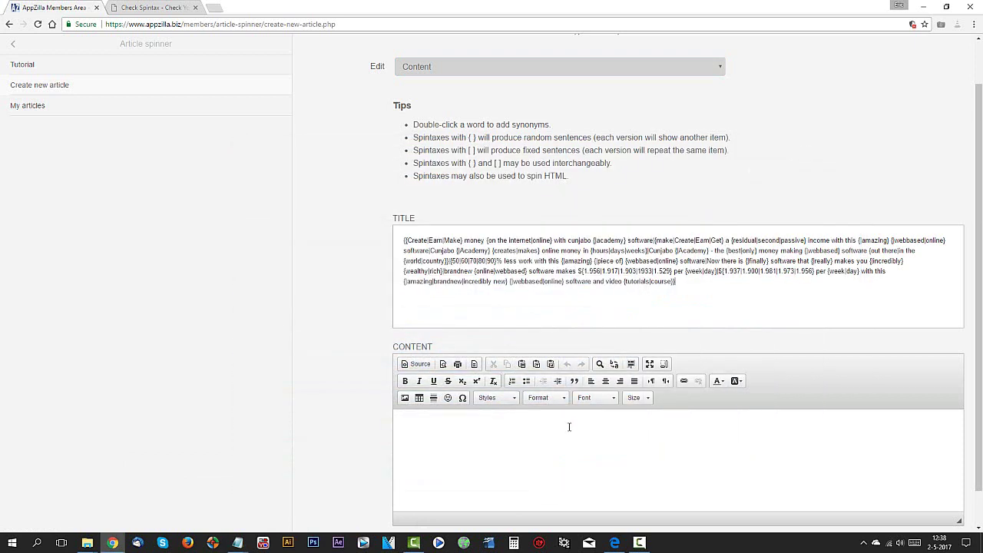
pyautogui.click(458, 438)
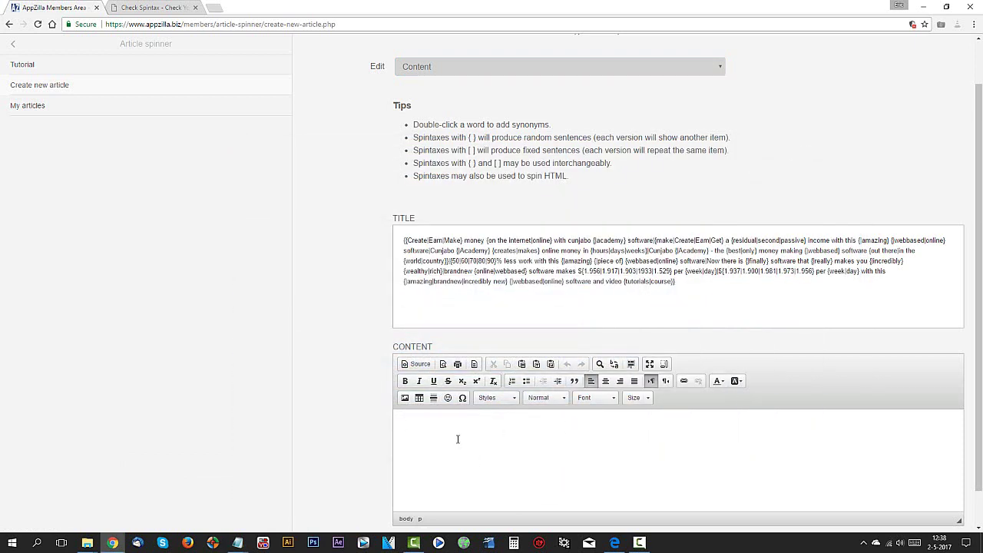
pyautogui.hotkey('ctrl', 'v')
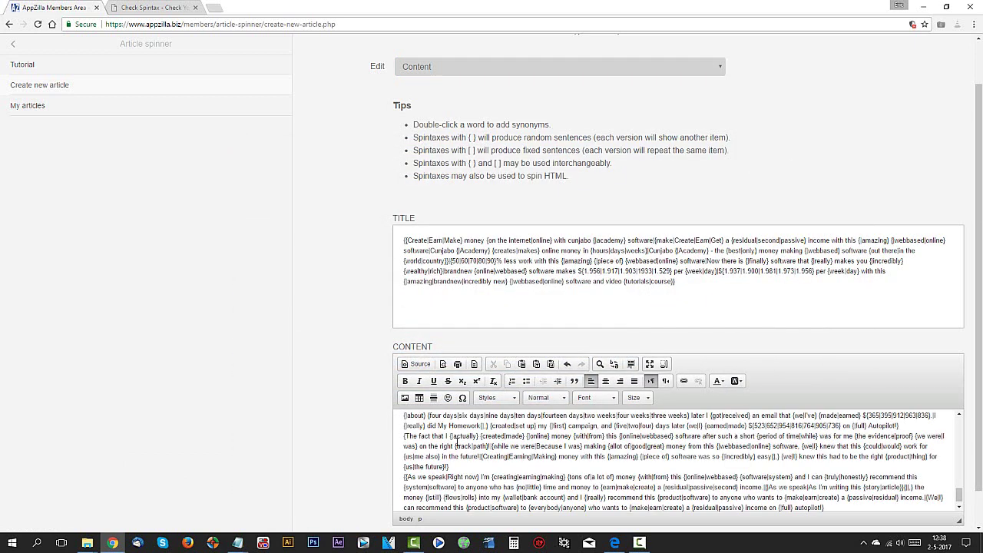
# Review the pasted spintax in the Title and Content fields from the article's end back to its beginning.
pyautogui.scroll(1, 814, 238)
pyautogui.scroll(-2, 809, 369)
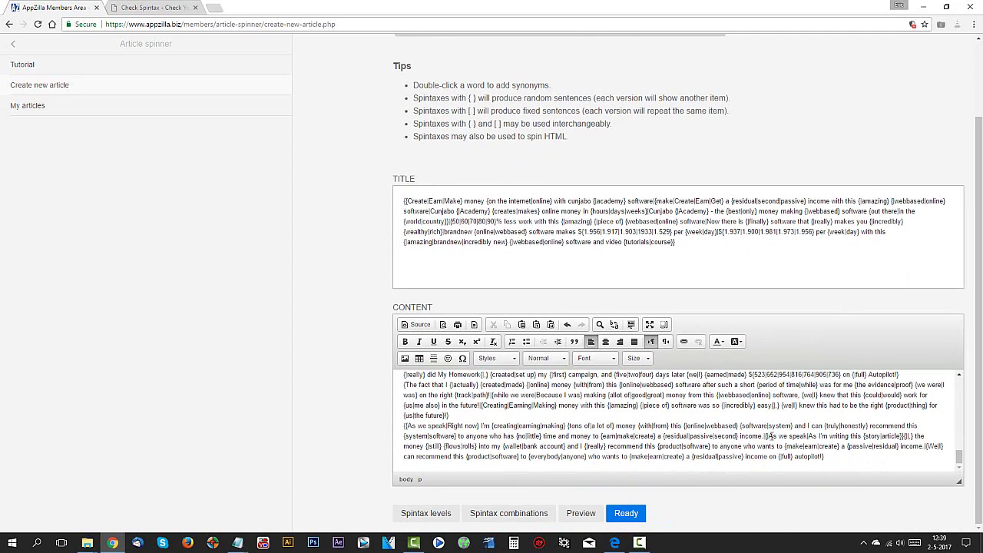
pyautogui.moveTo(630, 402); pyautogui.dragTo(768, 450)
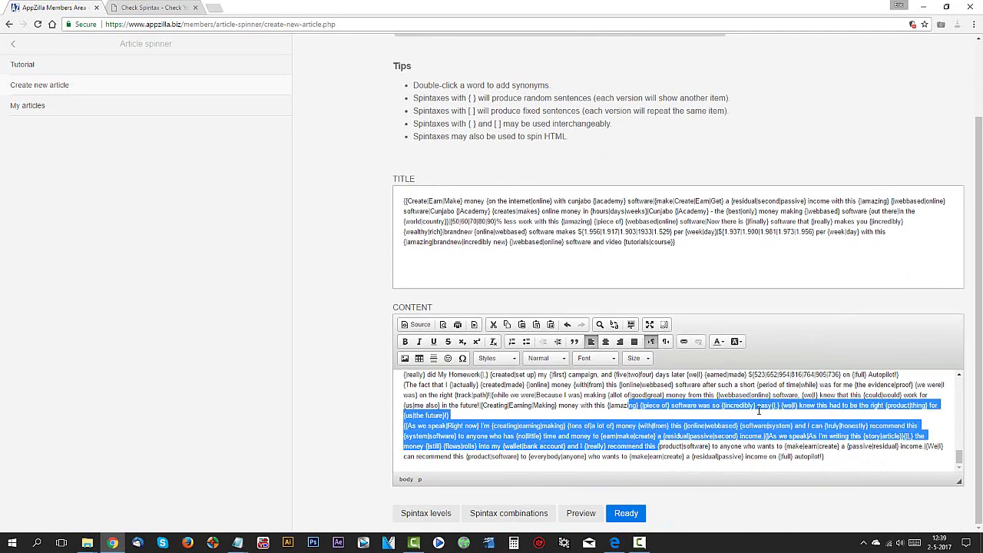
pyautogui.click(762, 412)
pyautogui.scroll(3, 782, 418)
pyautogui.scroll(5, 782, 419)
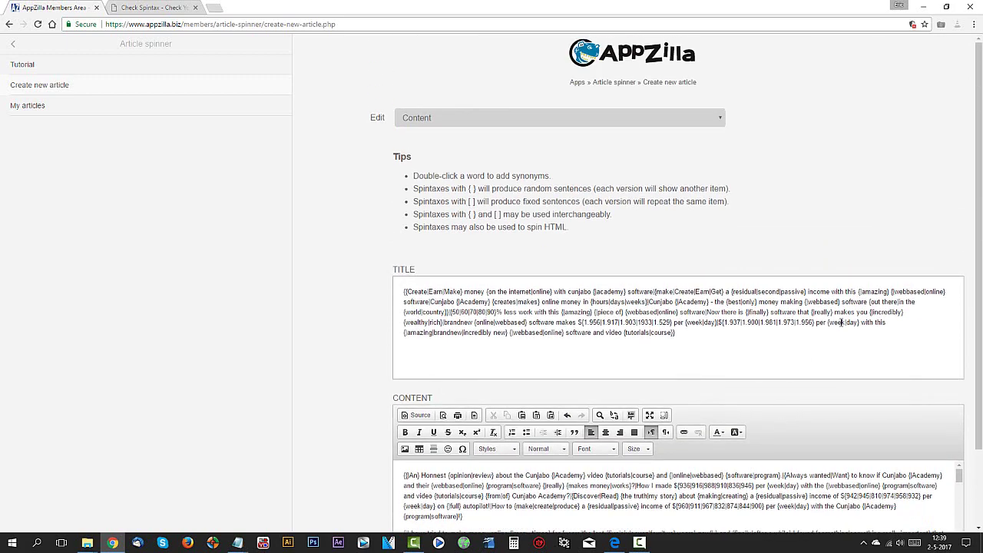
pyautogui.scroll(-2, 862, 336)
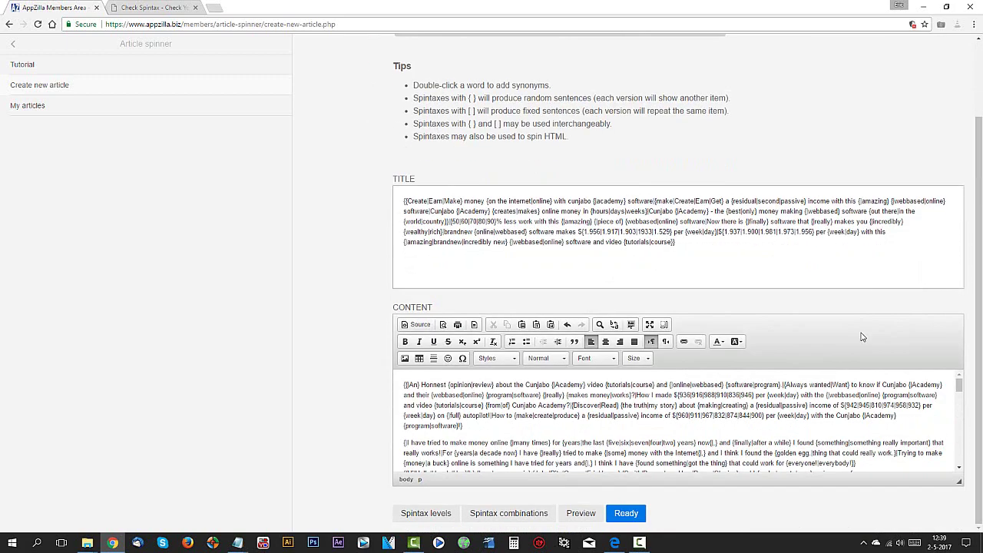
# Show the article's spintax levels and compare the level colour legend with the colour-coded groups in the title.
pyautogui.click(428, 518)
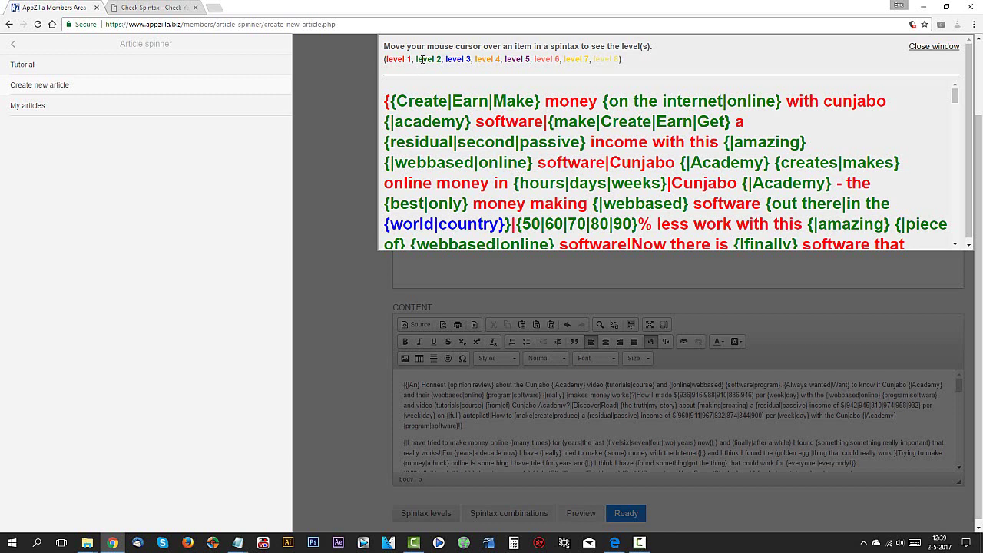
pyautogui.moveTo(415, 61); pyautogui.dragTo(440, 62)
pyautogui.click(466, 74)
pyautogui.moveTo(854, 214)
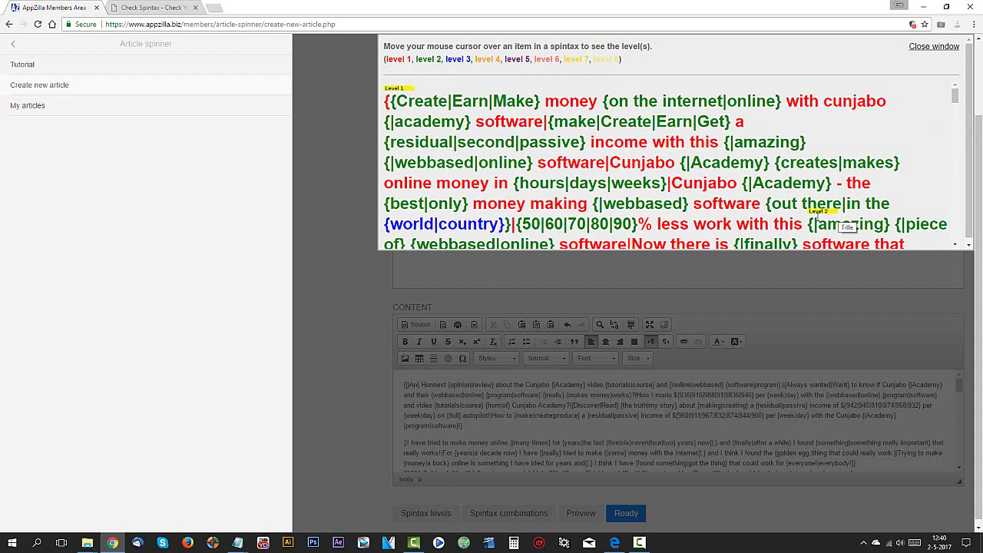
pyautogui.moveTo(463, 100)
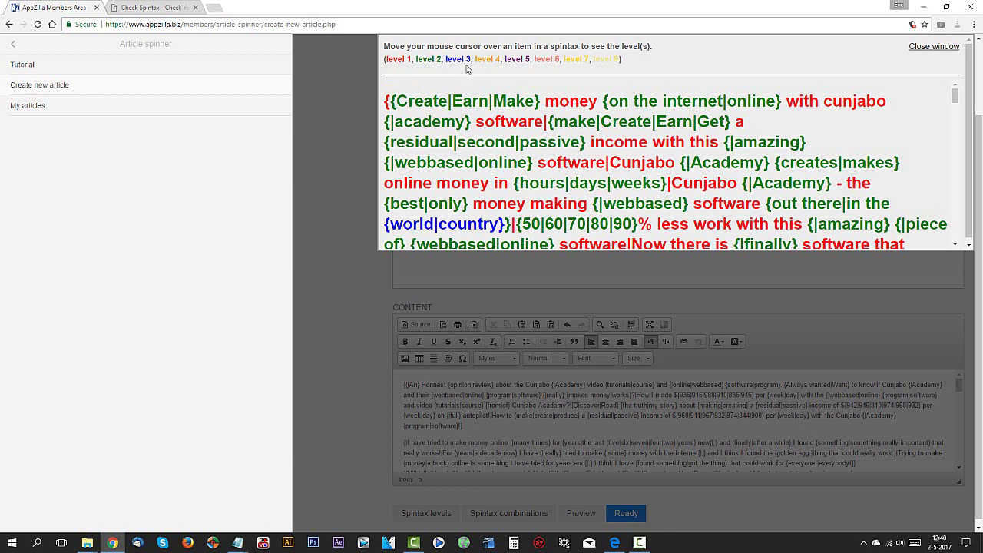
pyautogui.moveTo(757, 166)
pyautogui.moveTo(755, 184)
# Examine the nested level 3 groups through the whole article, such as {five|six|seven|four|two} in the first paragraph.
pyautogui.scroll(-5, 936, 171)
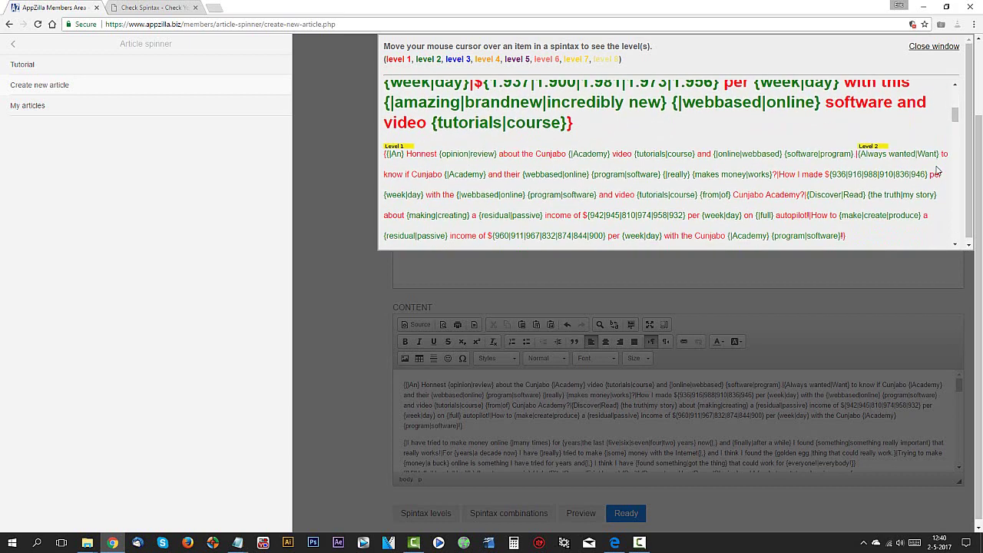
pyautogui.scroll(-1, 845, 169)
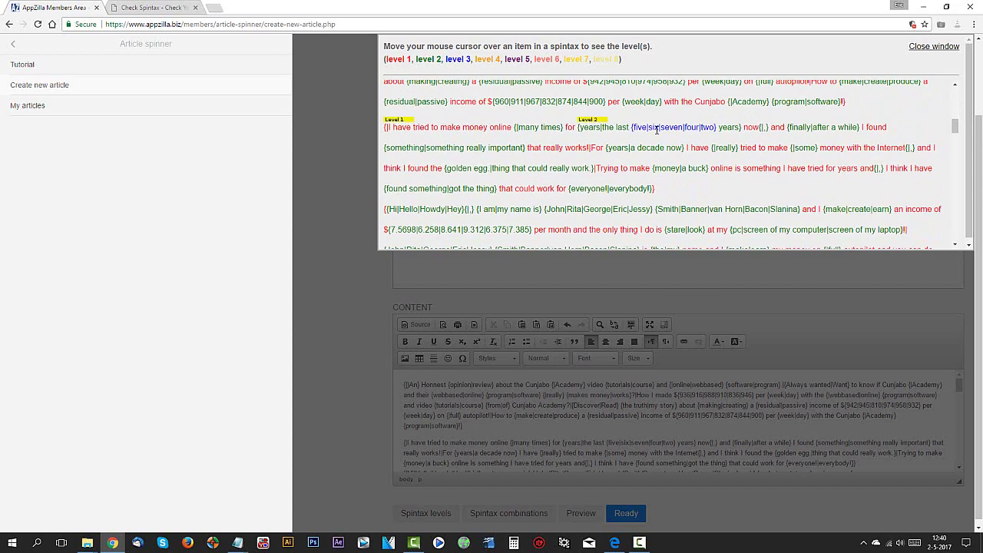
pyautogui.moveTo(632, 127)
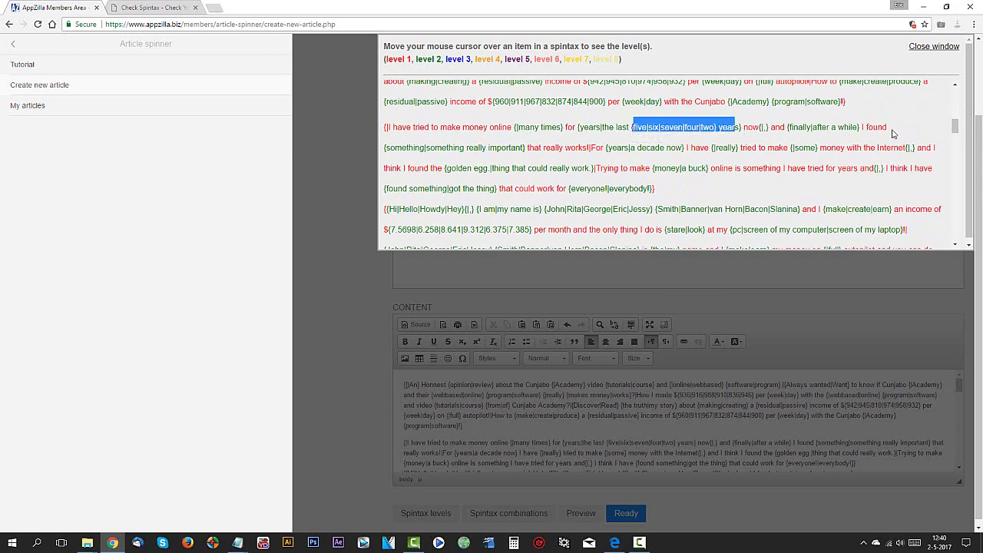
pyautogui.scroll(-8, 924, 129)
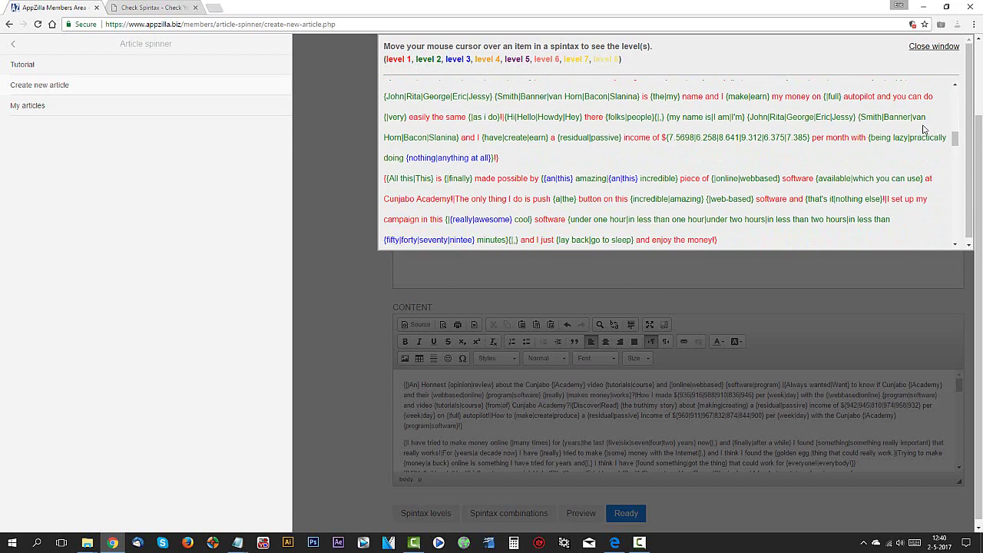
pyautogui.scroll(-8, 924, 129)
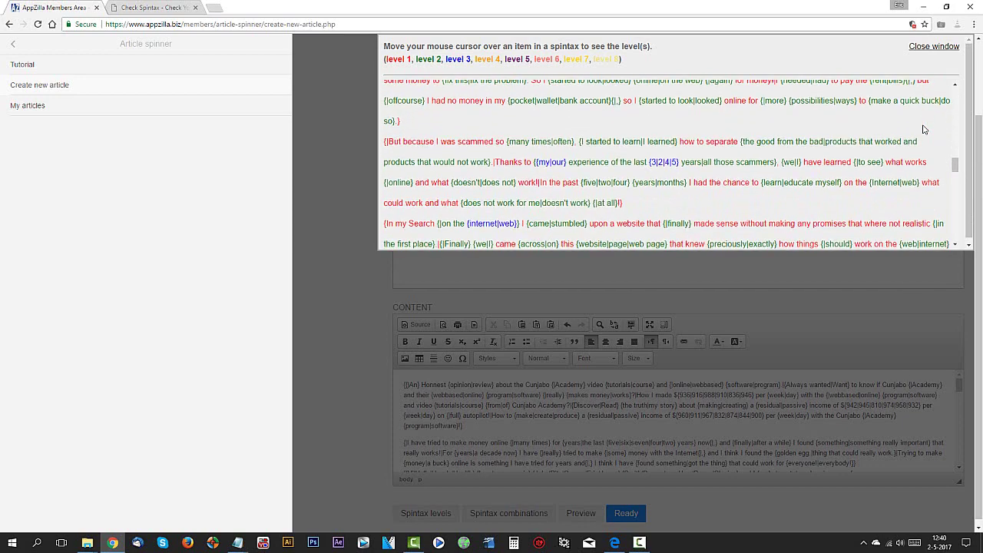
pyautogui.scroll(-8, 924, 129)
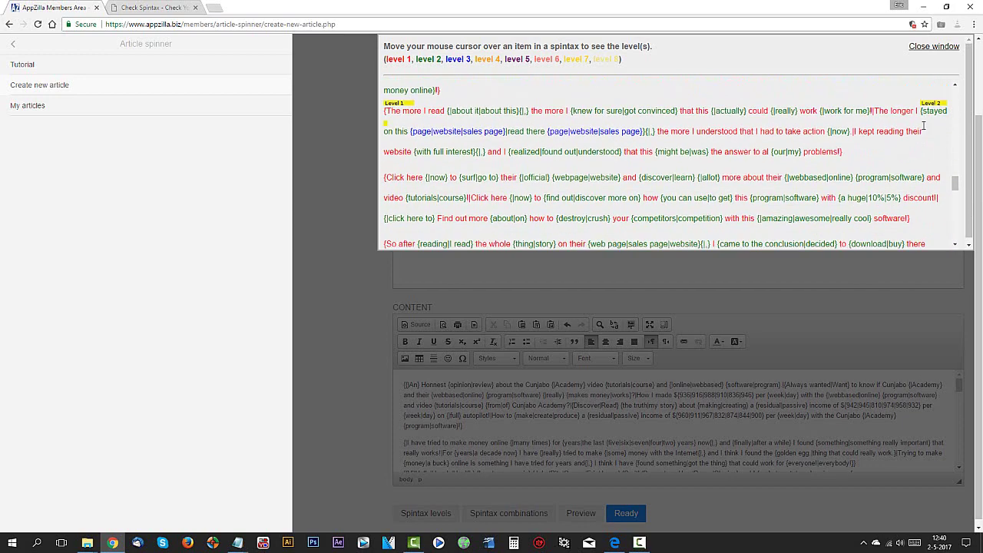
pyautogui.scroll(-8, 924, 129)
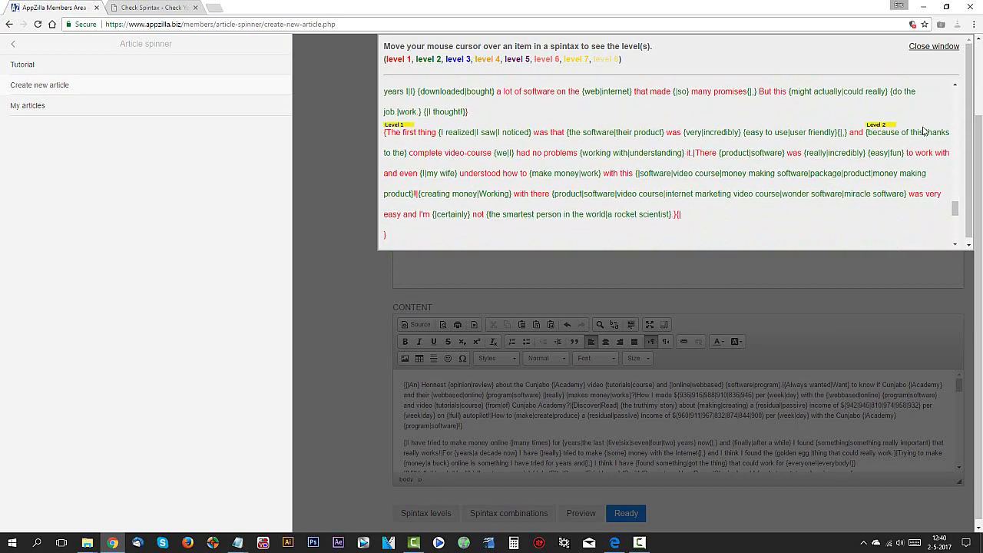
pyautogui.scroll(-8, 924, 130)
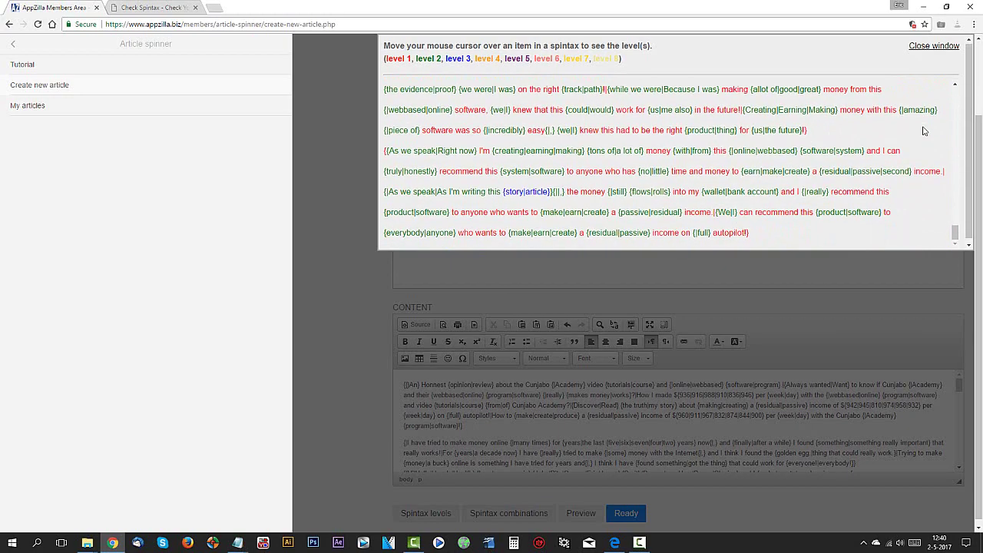
# Check the level 1 opening brace at the start of the title and its matching closing brace at the title's end.
pyautogui.scroll(10, 909, 209)
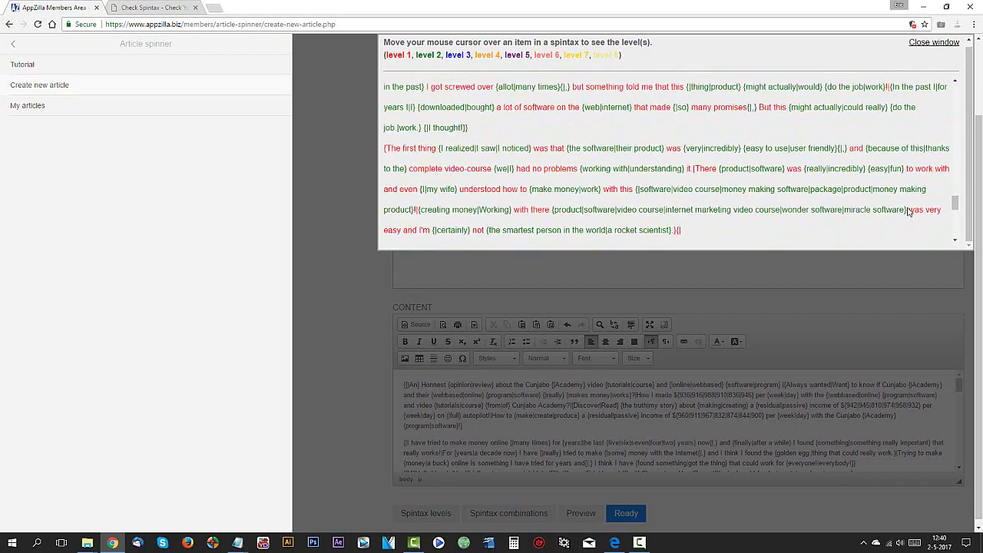
pyautogui.scroll(10, 908, 209)
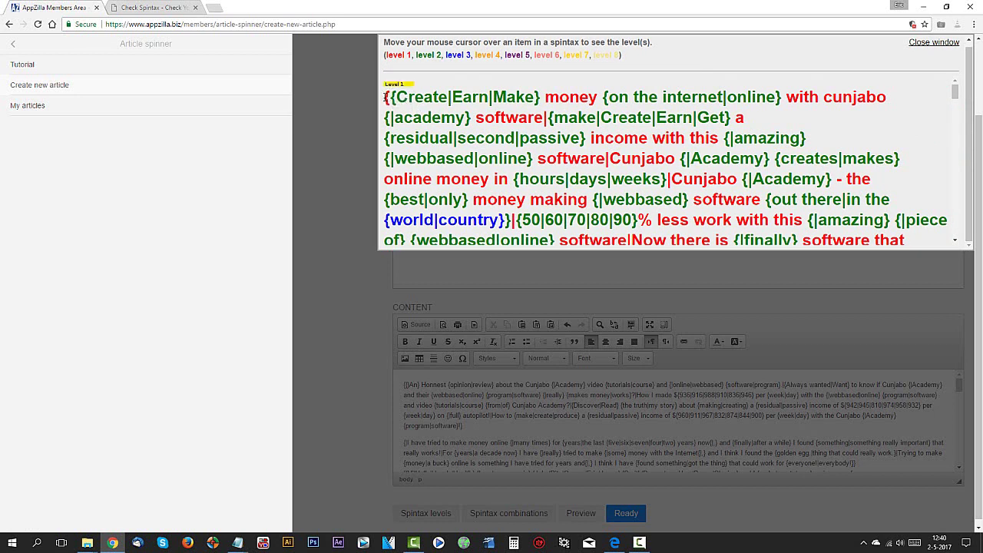
pyautogui.moveTo(385, 96); pyautogui.dragTo(390, 96)
pyautogui.scroll(-3, 799, 150)
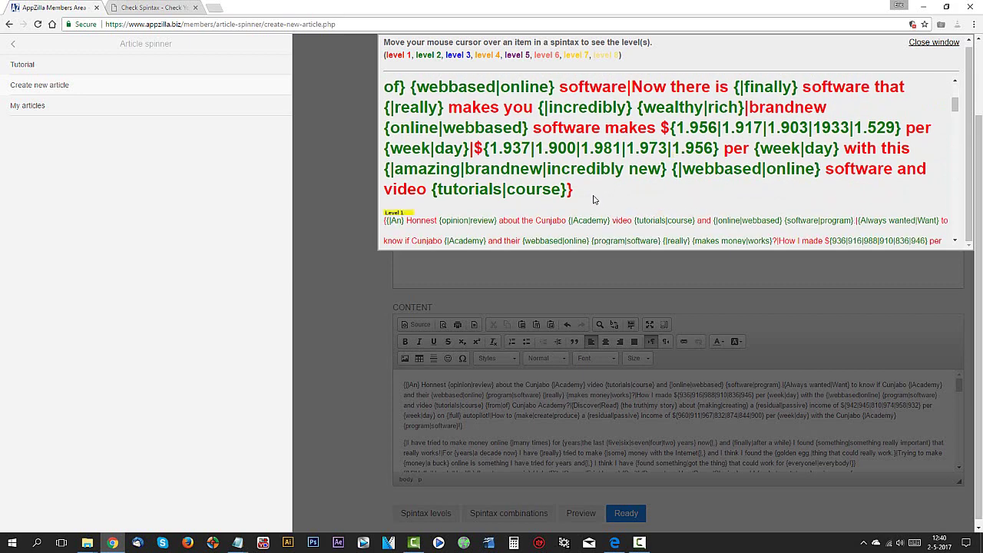
pyautogui.click(570, 189)
# Inspect the colour-coded levels of the title and the first content paragraphs once more.
pyautogui.scroll(1, 706, 182)
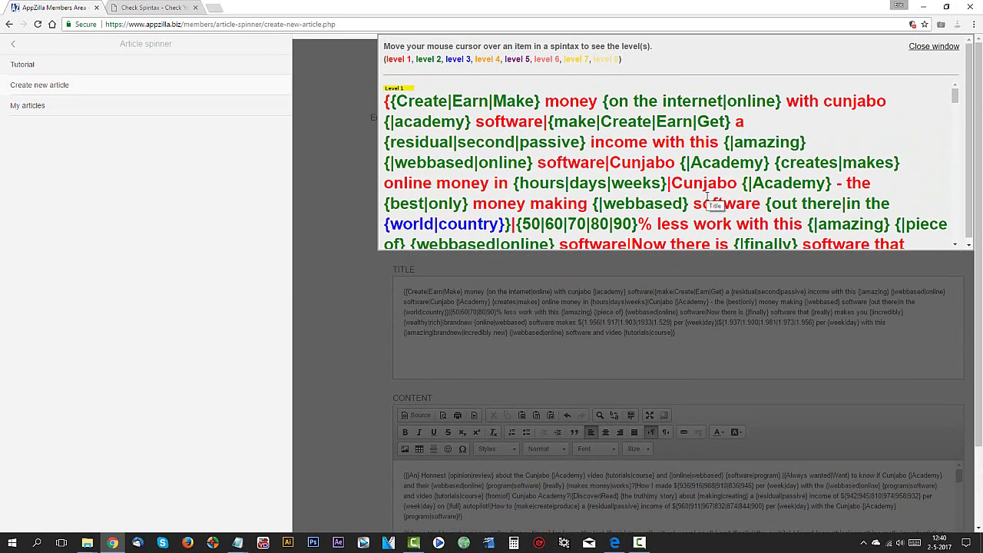
pyautogui.scroll(-3, 714, 192)
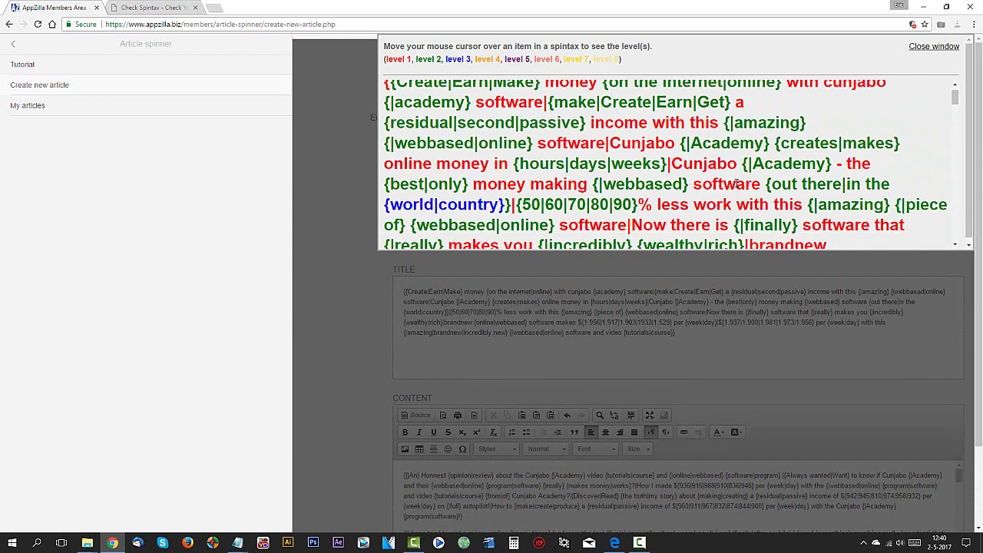
pyautogui.scroll(-2, 732, 184)
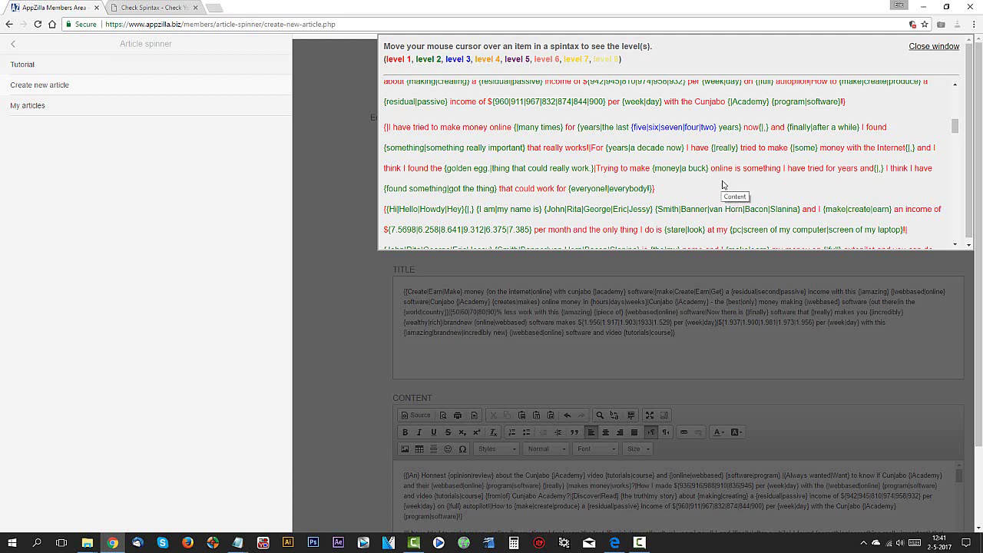
# View the Check Spintax website, and close the spintax levels view of the article.
pyautogui.click(150, 10)
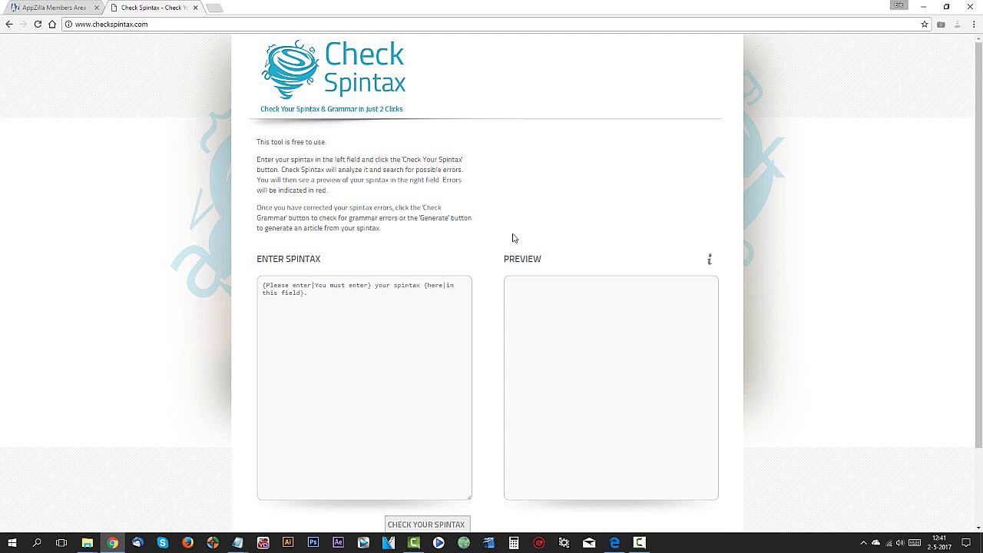
pyautogui.click(57, 9)
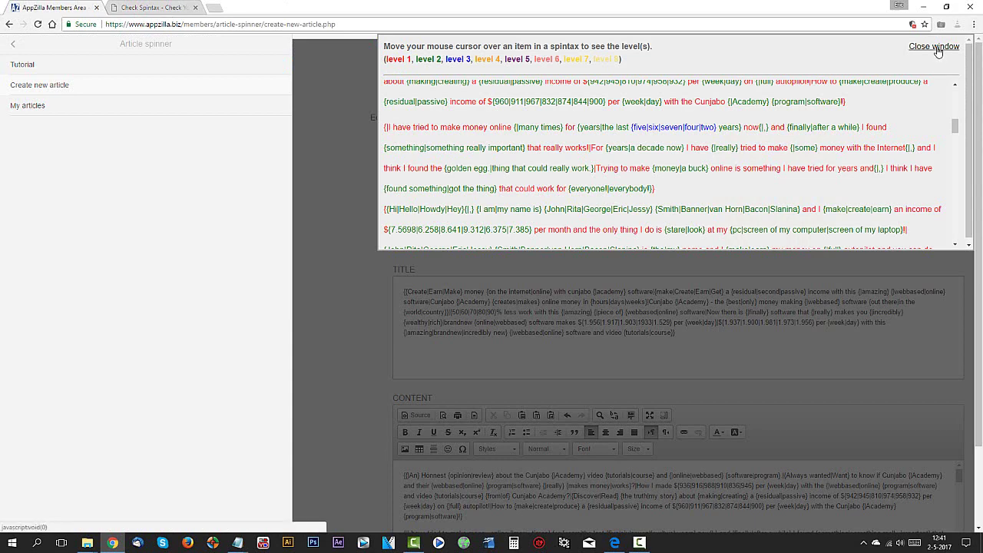
pyautogui.click(937, 48)
# Look through the article's title and content spintax in the editor.
pyautogui.scroll(-2, 766, 182)
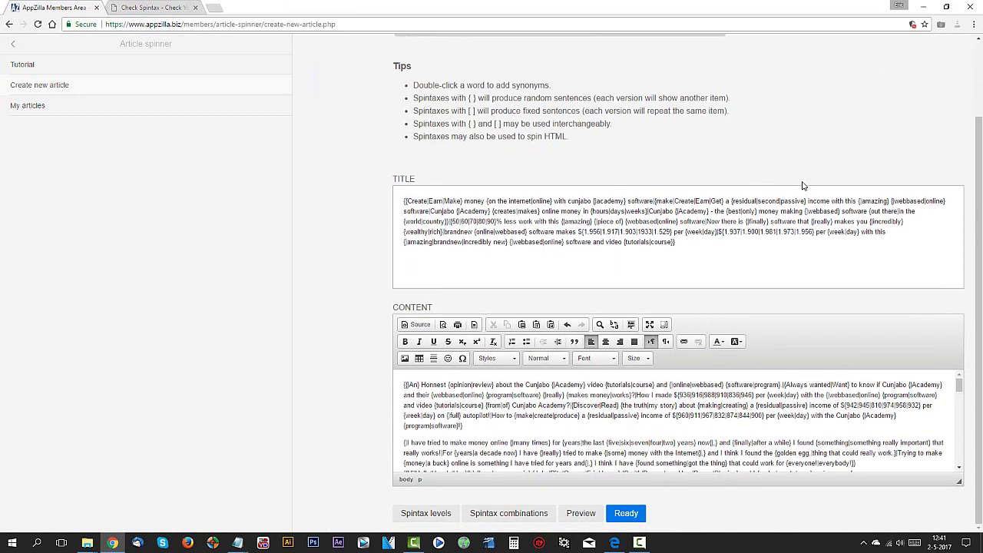
pyautogui.scroll(-8, 813, 404)
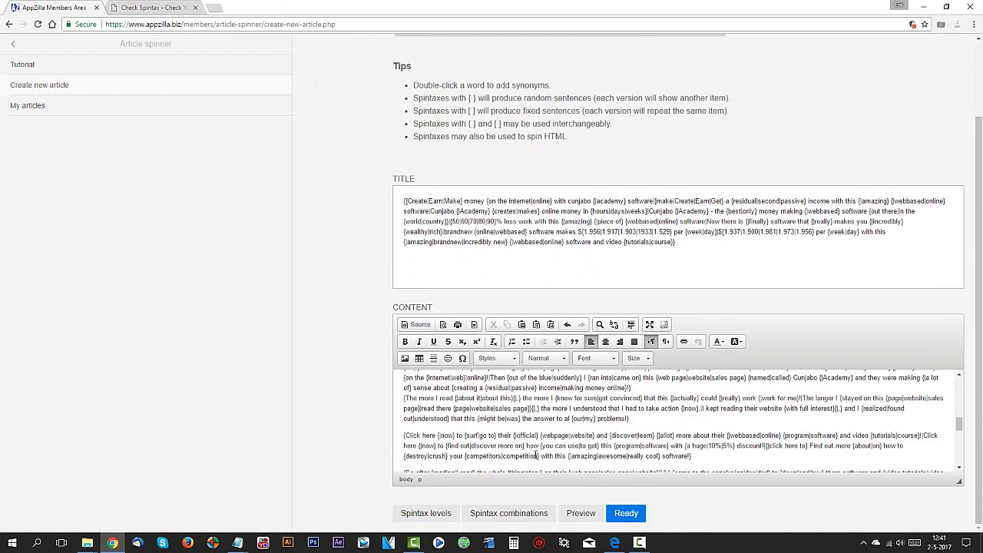
pyautogui.scroll(10, 798, 461)
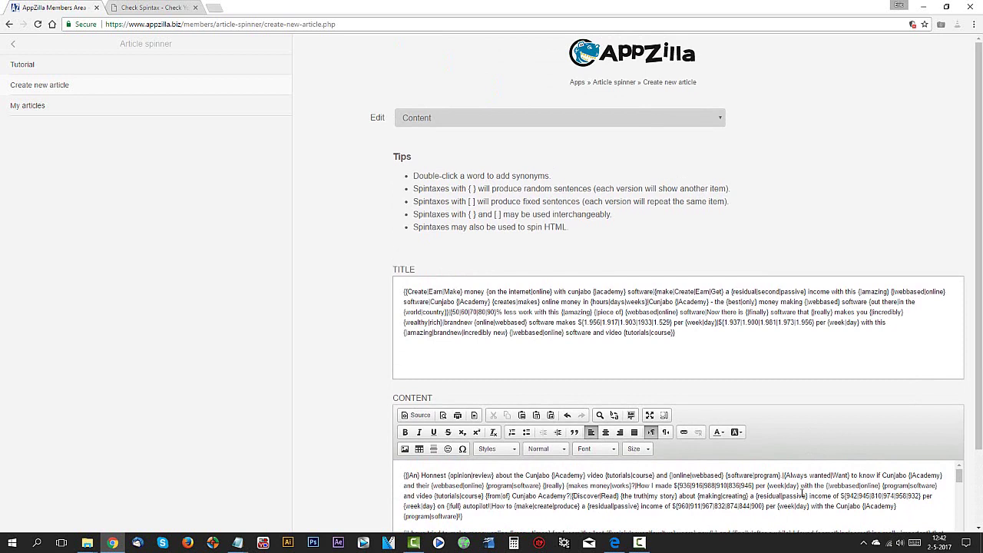
# Open text file 4 from the Article Spinner folder and inspect the square brackets around [Chicago|New York|San Francisco].
pyautogui.moveTo(237, 543)
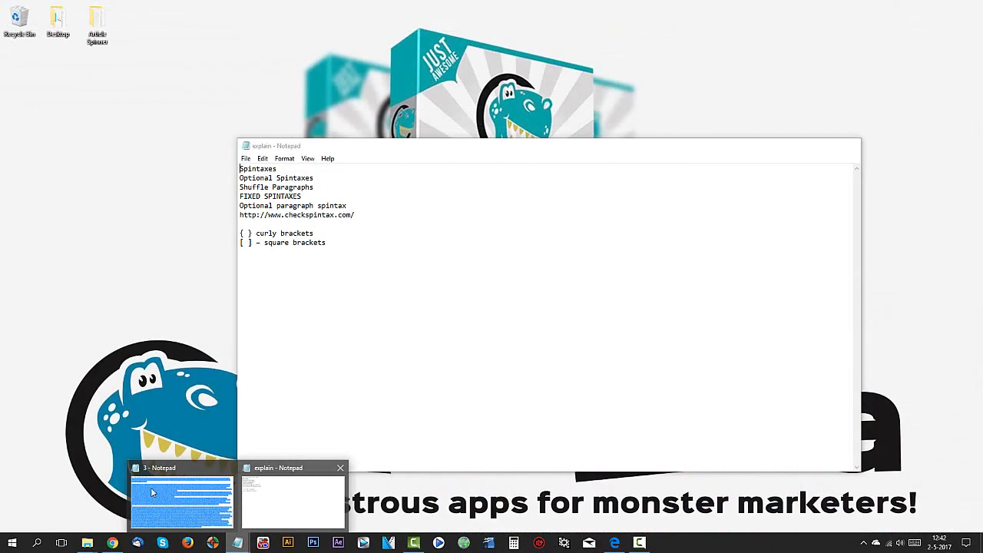
pyautogui.moveTo(181, 499)
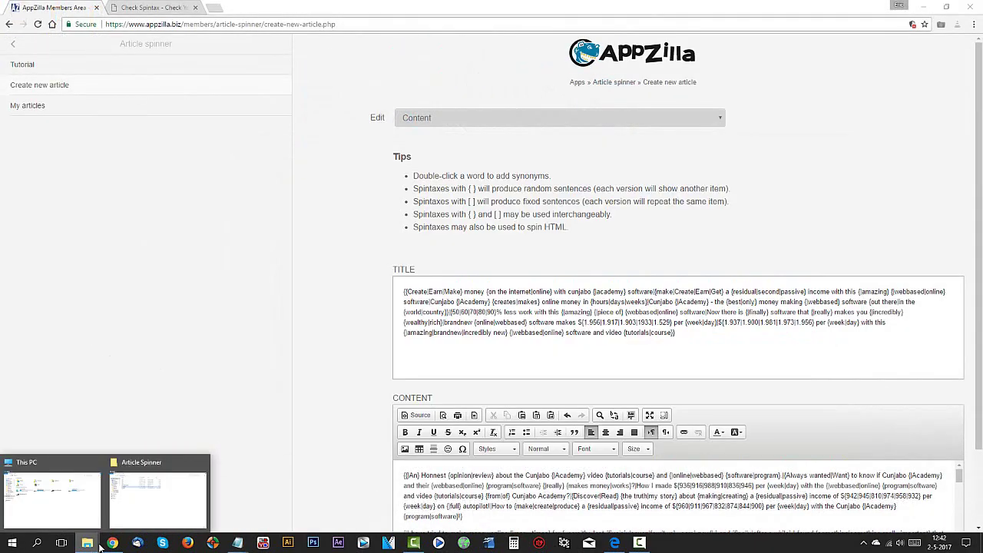
pyautogui.hotkey('alt', 'Tab')
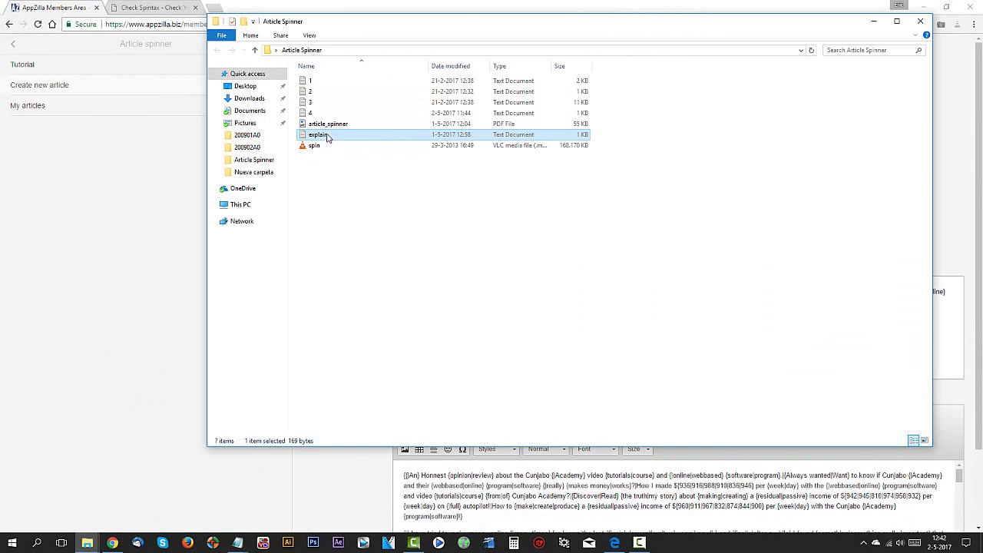
pyautogui.doubleClick(312, 114)
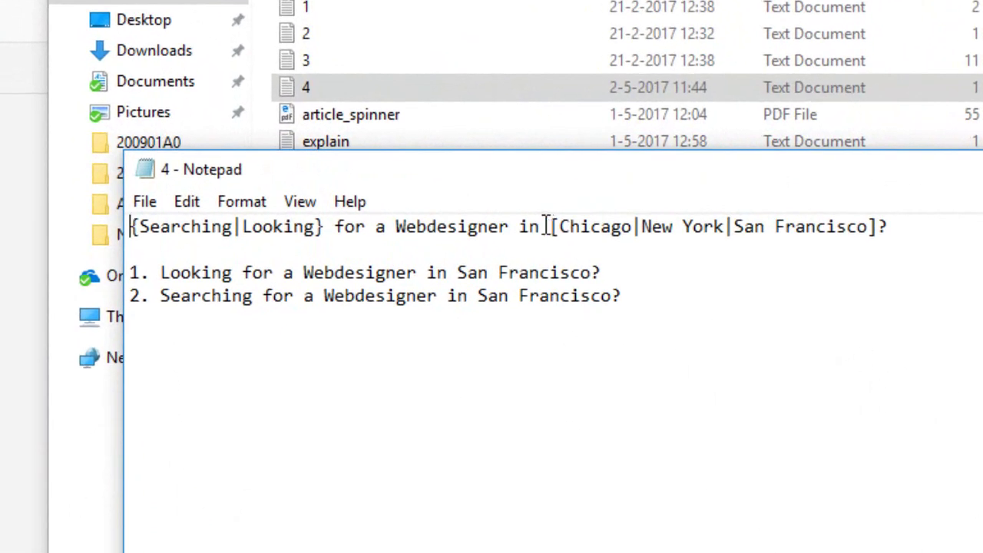
pyautogui.moveTo(550, 226); pyautogui.dragTo(560, 227)
pyautogui.moveTo(879, 226); pyautogui.dragTo(873, 228)
pyautogui.click(296, 259)
# Compare San Francisco in both example sentences with the Chicago and New York options, and close file 4 and its folder.
pyautogui.moveTo(458, 272); pyautogui.dragTo(595, 272)
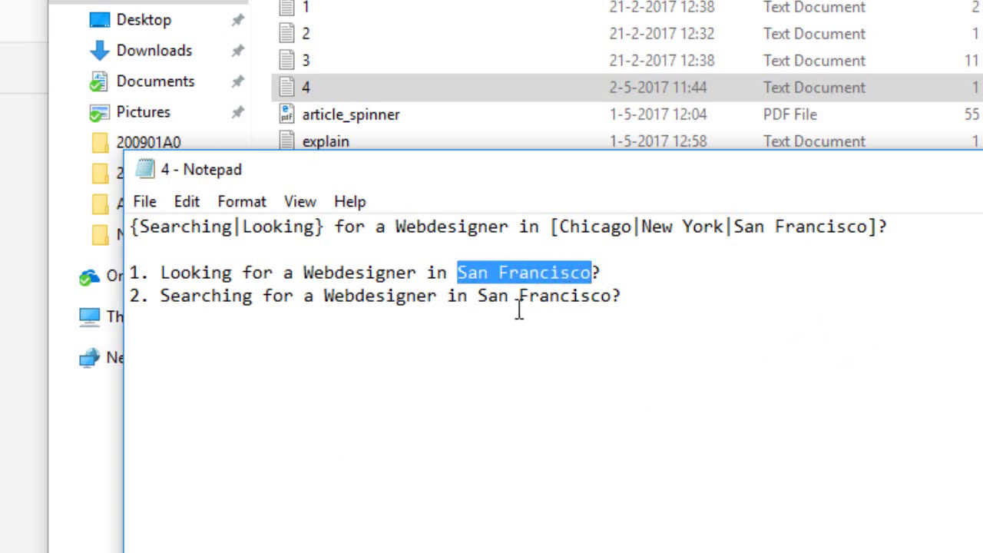
pyautogui.moveTo(478, 295); pyautogui.dragTo(612, 295)
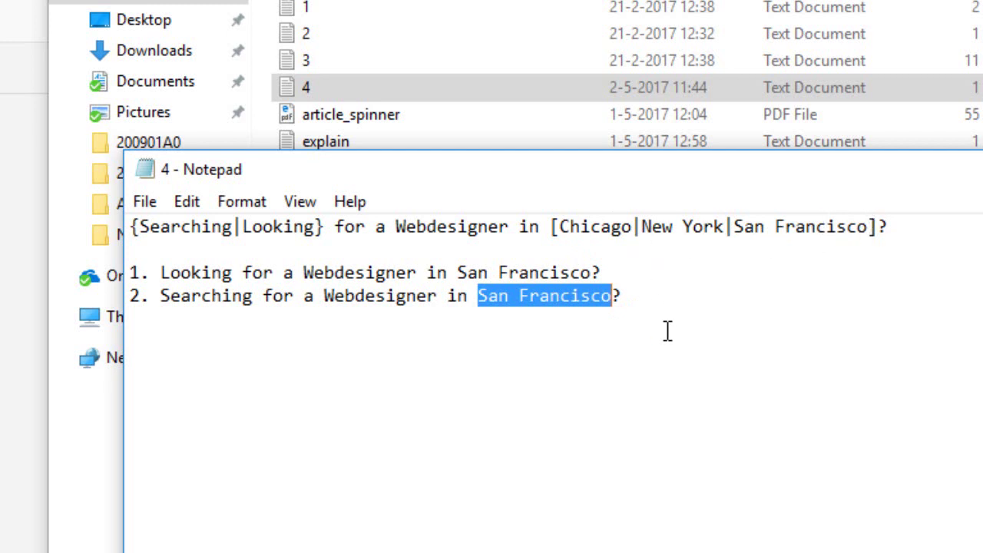
pyautogui.moveTo(560, 227); pyautogui.dragTo(632, 228)
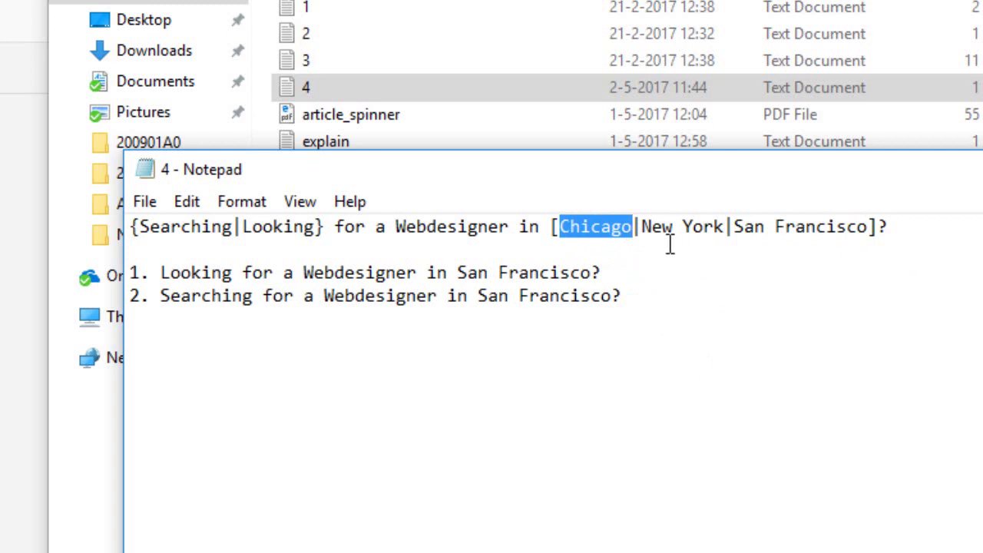
pyautogui.moveTo(640, 228); pyautogui.dragTo(725, 229)
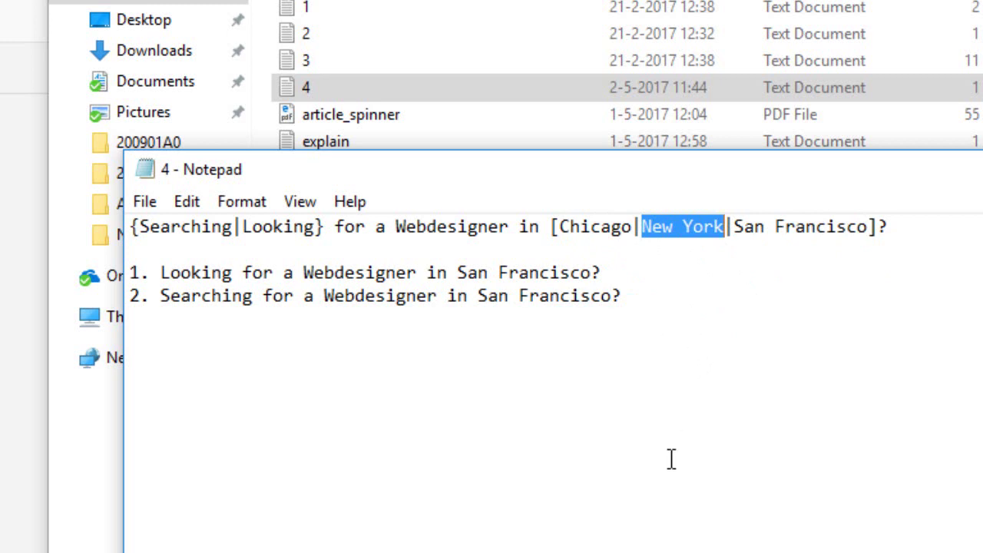
pyautogui.click(654, 309)
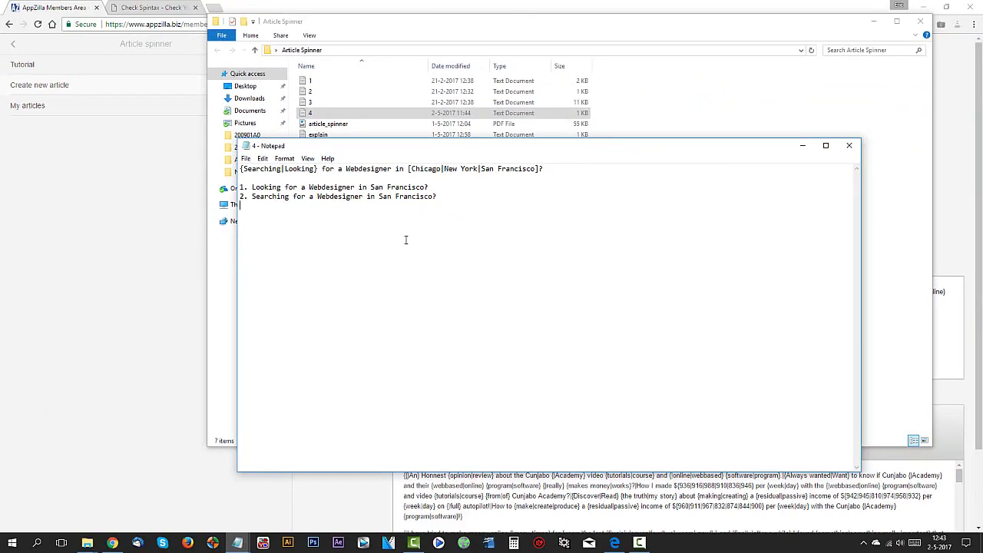
pyautogui.click(849, 145)
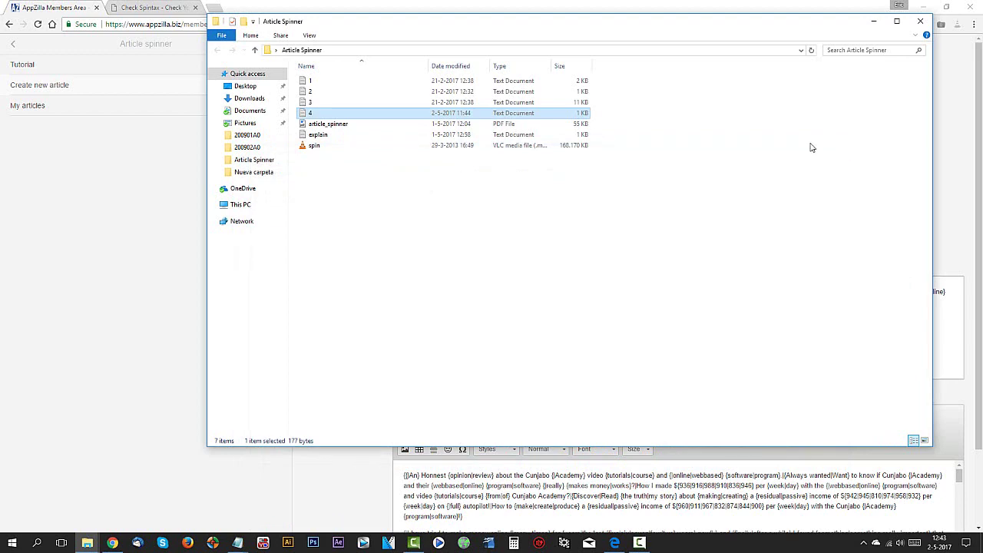
pyautogui.click(876, 22)
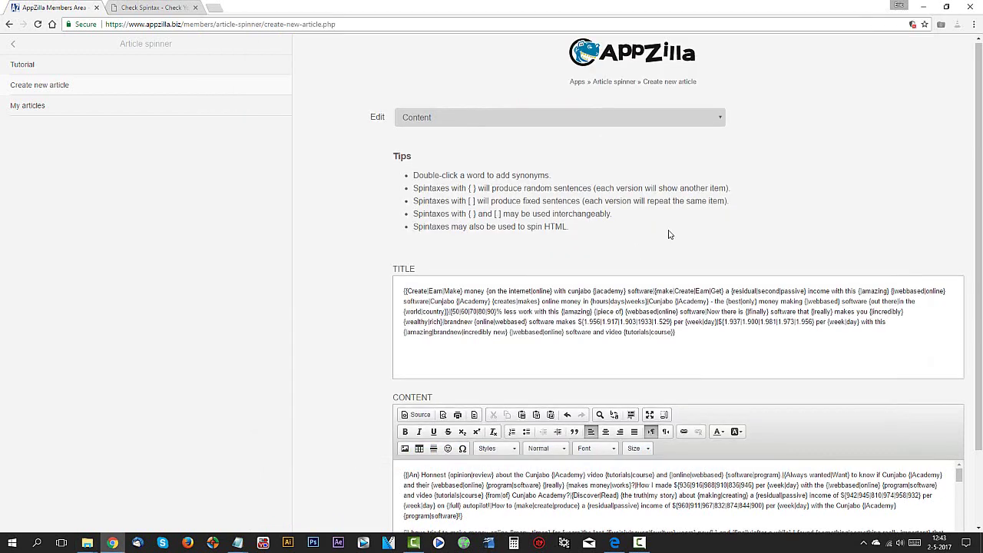
# Generate the spintax combinations for the entire title and check the number of unique combinations.
pyautogui.scroll(-1, 670, 235)
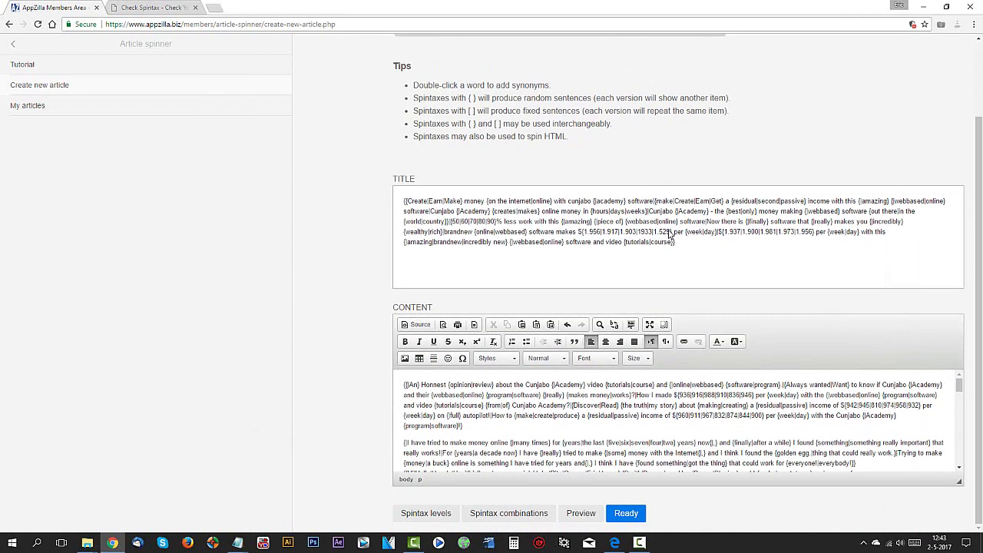
pyautogui.click(528, 516)
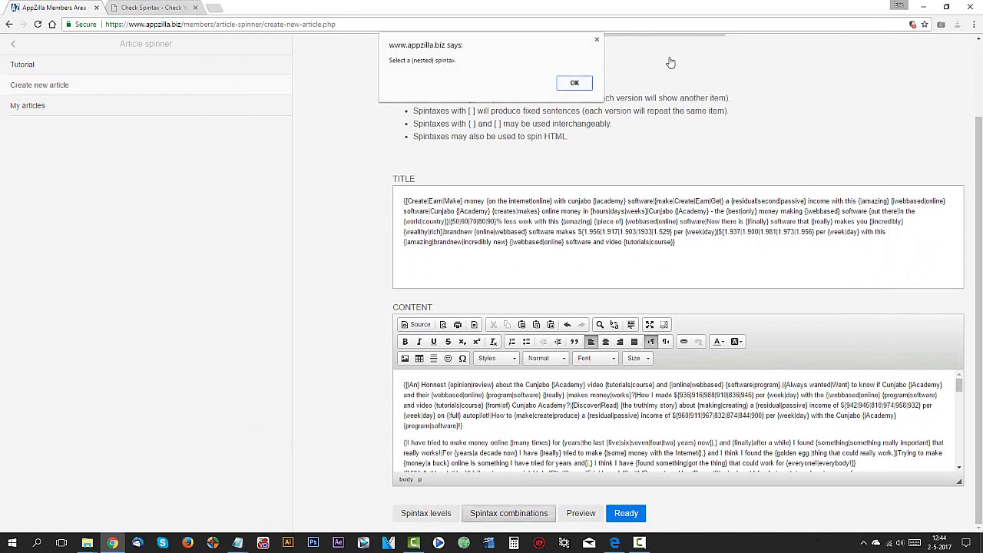
pyautogui.click(577, 85)
pyautogui.moveTo(674, 242); pyautogui.dragTo(403, 196)
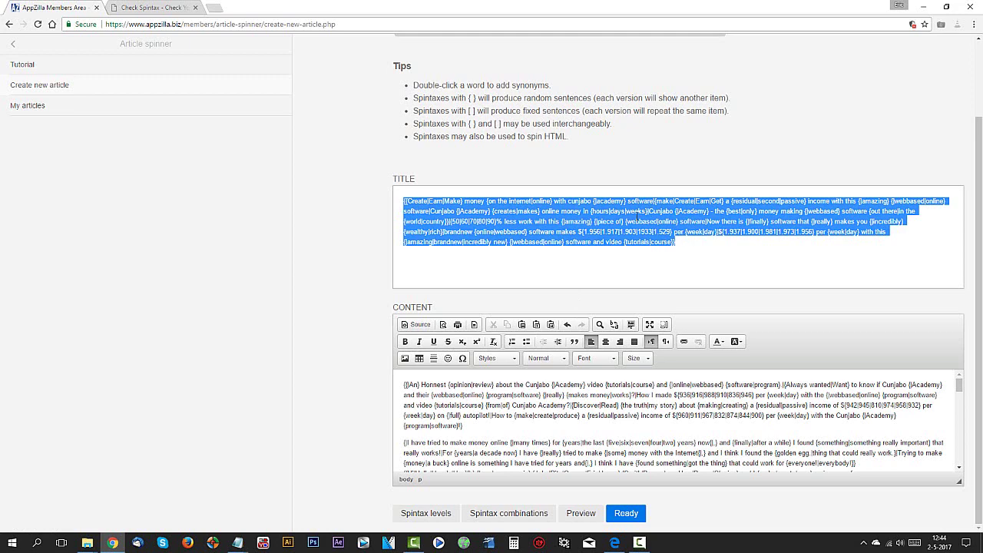
pyautogui.click(527, 520)
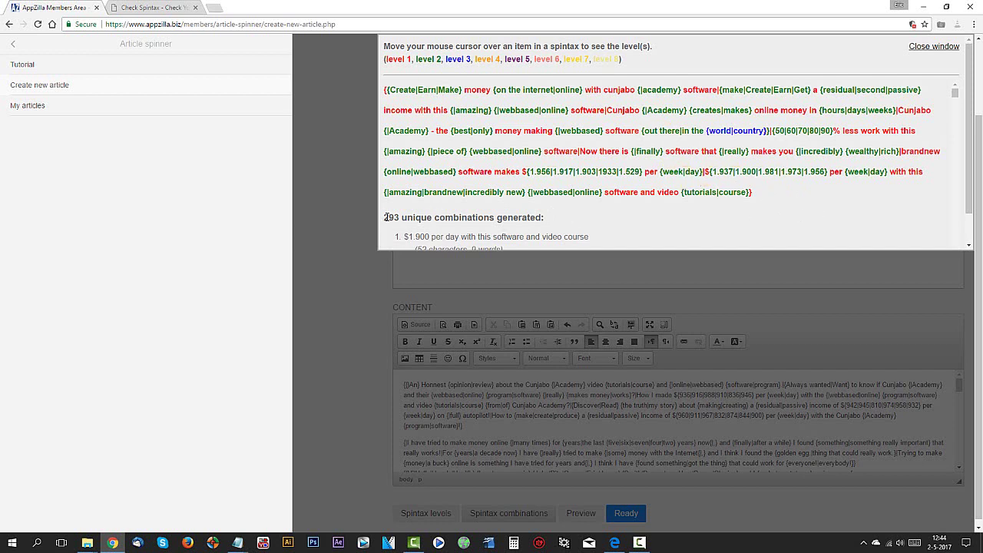
pyautogui.moveTo(384, 217); pyautogui.dragTo(400, 218)
pyautogui.click(934, 47)
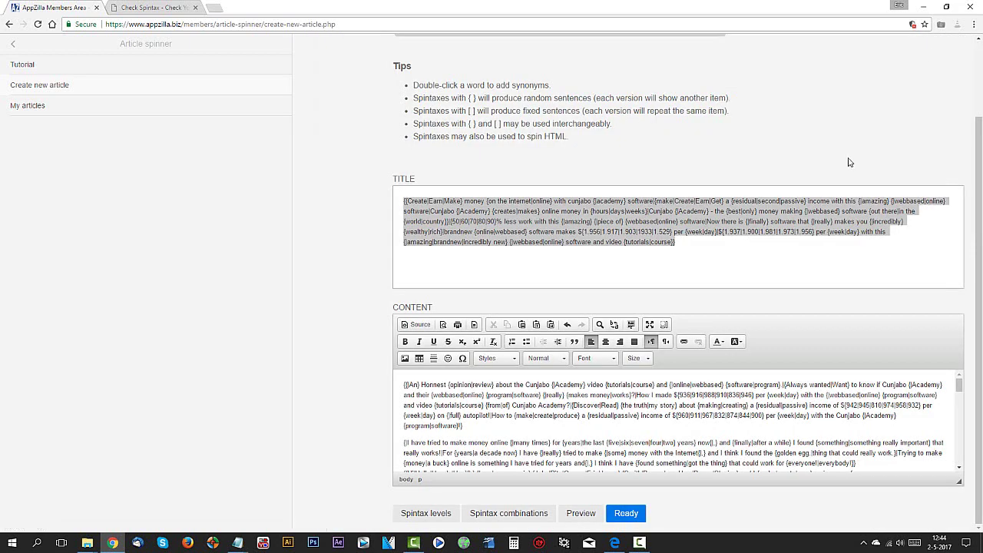
# Preview a spun version of the article through its last paragraph and close the preview.
pyautogui.click(580, 513)
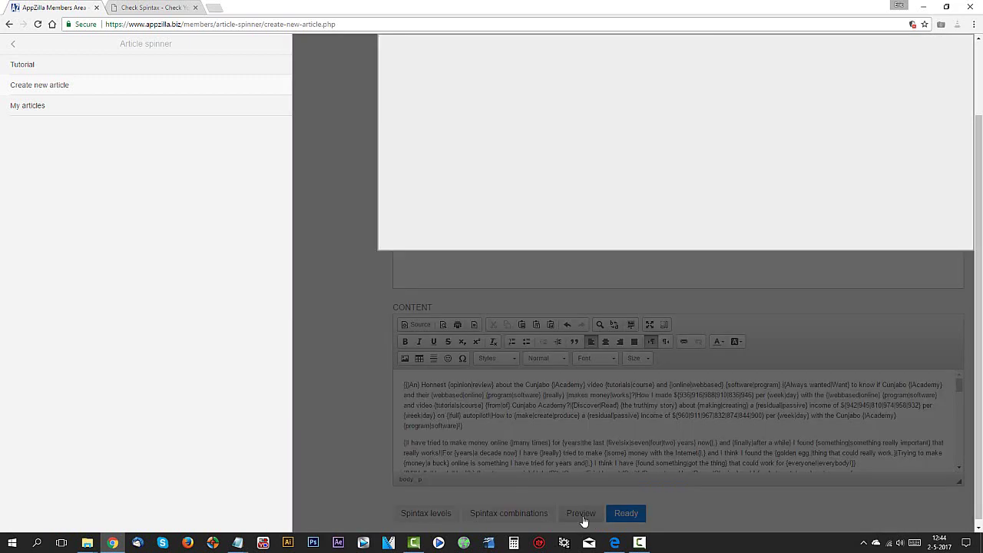
pyautogui.scroll(-3, 845, 121)
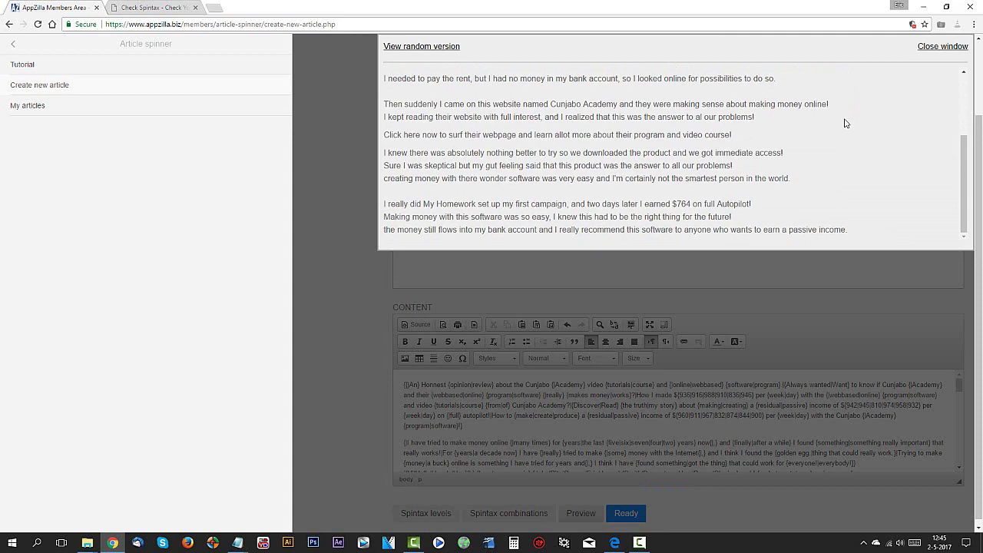
pyautogui.click(945, 47)
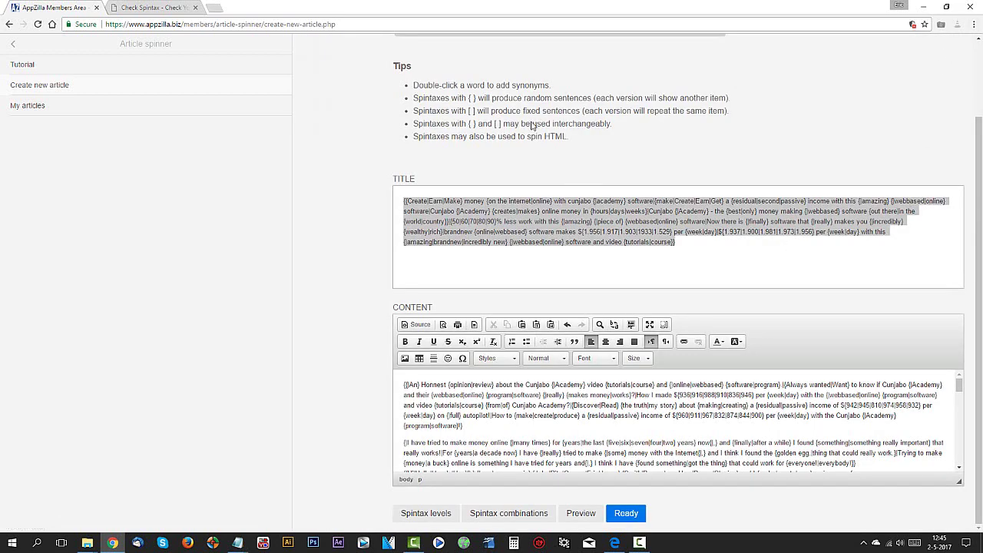
pyautogui.scroll(2, 343, 292)
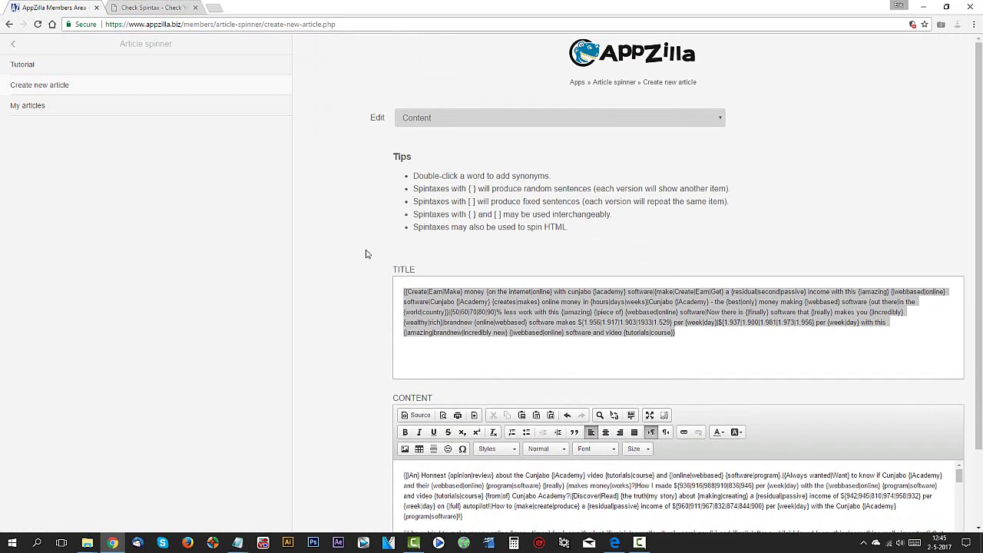
# Show the article's spinning method settings and switch Never use the same title on and back off.
pyautogui.click(453, 119)
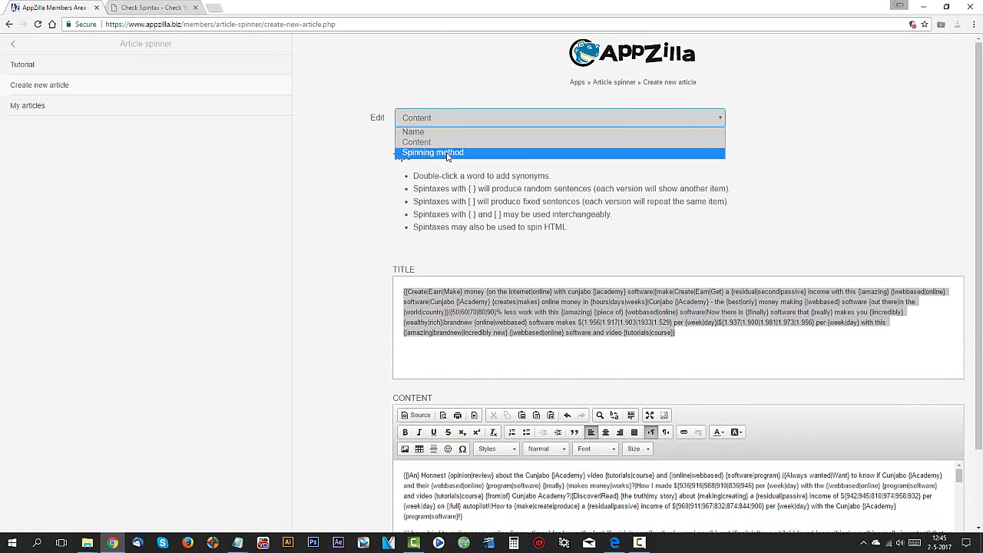
pyautogui.click(453, 154)
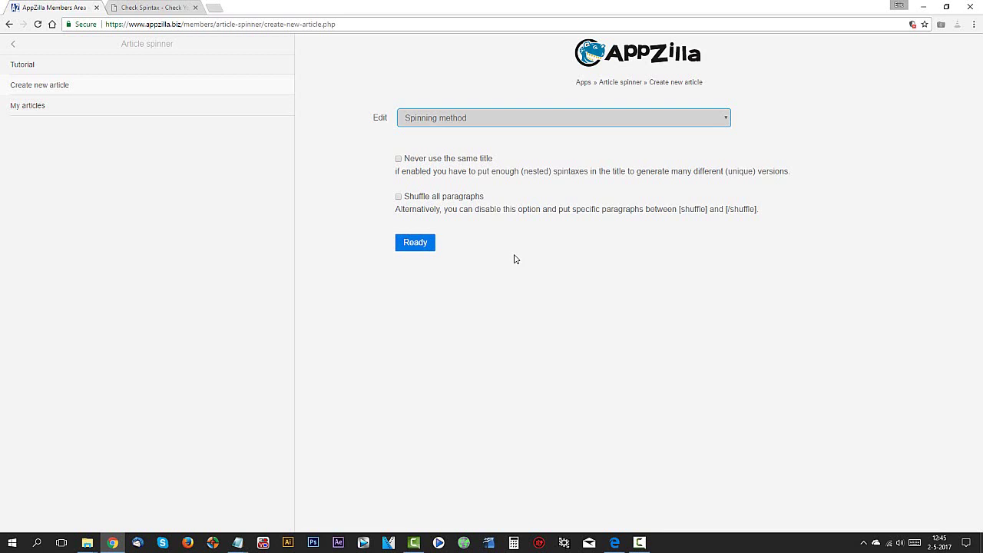
pyautogui.click(399, 159)
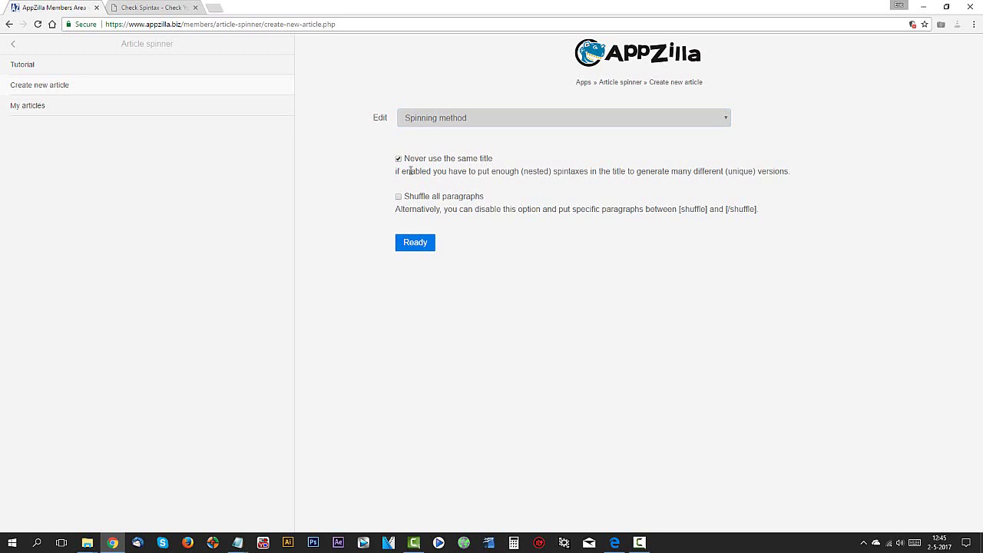
pyautogui.click(399, 160)
# Examine the [shuffle] and [/shuffle] tags in the description of the Shuffle all paragraphs option.
pyautogui.moveTo(678, 209); pyautogui.dragTo(699, 209)
pyautogui.click(679, 209)
pyautogui.moveTo(680, 209); pyautogui.dragTo(704, 209)
pyautogui.click(726, 209)
pyautogui.moveTo(735, 209); pyautogui.dragTo(760, 210)
pyautogui.click(736, 231)
# Return to editing the article's content and clear the selection of the title text.
pyautogui.click(462, 122)
pyautogui.click(428, 144)
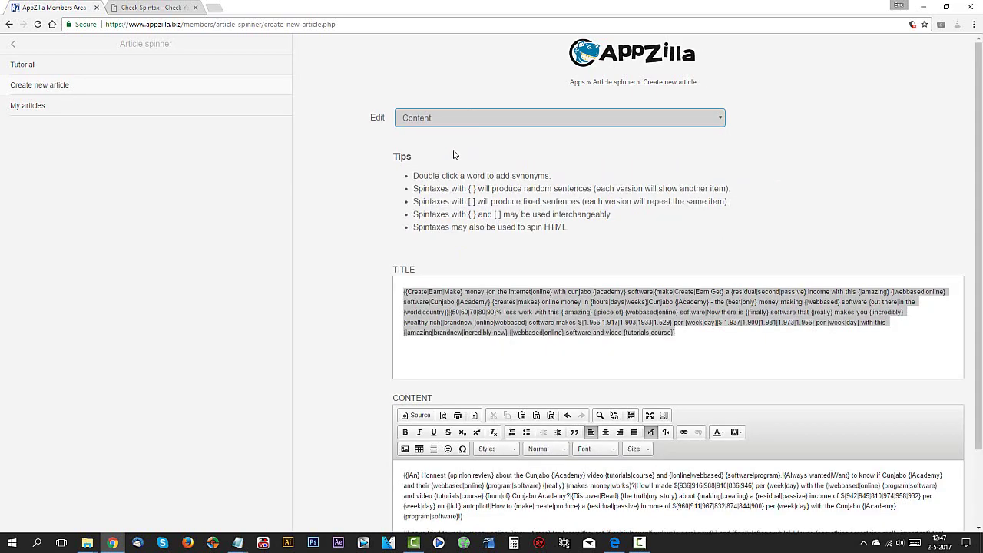
pyautogui.click(689, 338)
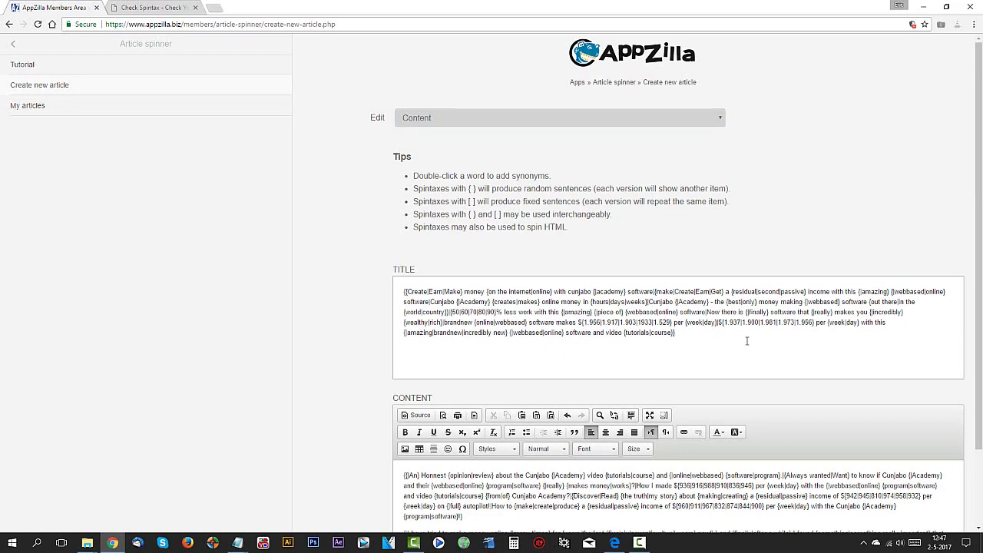
pyautogui.scroll(-2, 747, 341)
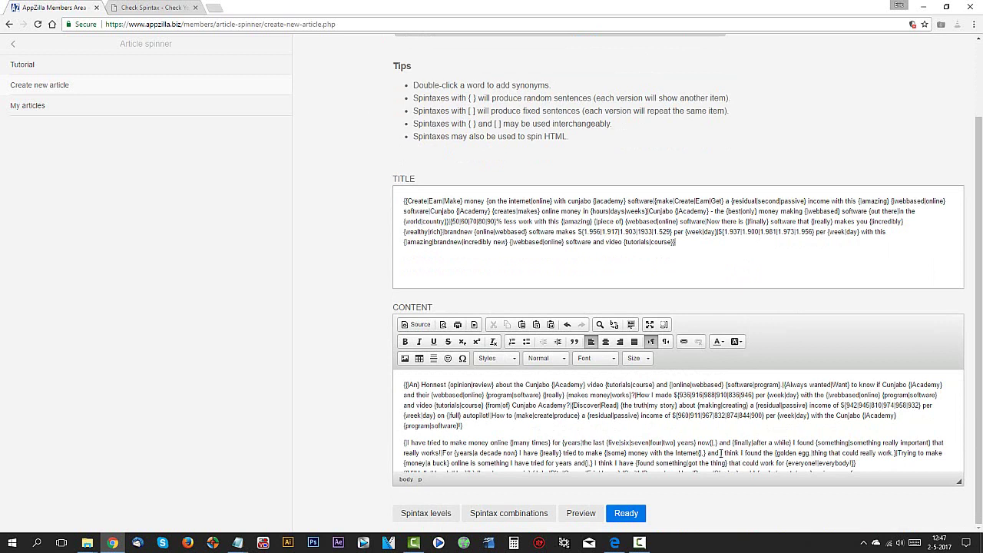
# Add Gymnasium, Latin school and Educational institution as spintax synonyms for Academy in the first content sentence, and check the new group.
pyautogui.doubleClick(570, 384)
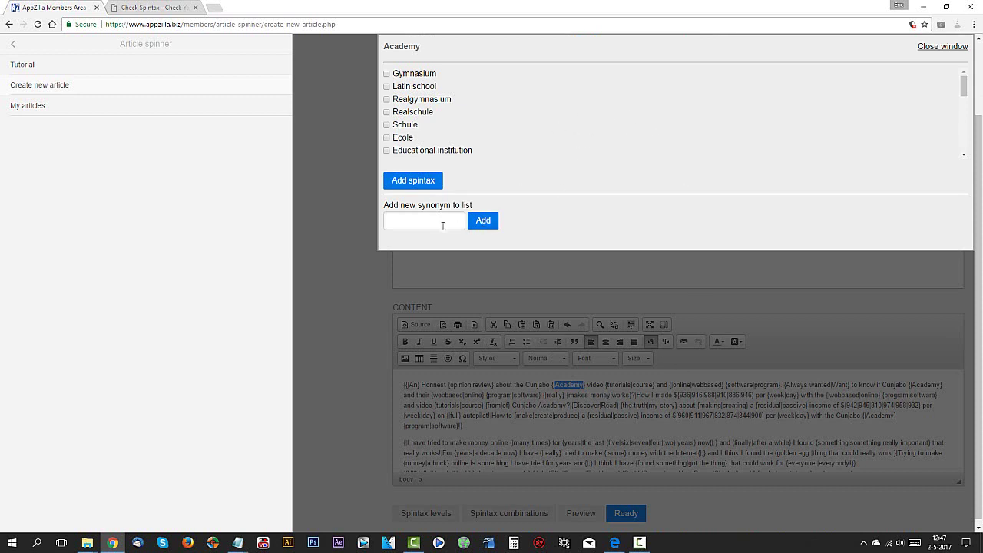
pyautogui.click(419, 221)
pyautogui.click(387, 75)
pyautogui.click(387, 73)
pyautogui.click(387, 152)
pyautogui.click(387, 74)
pyautogui.click(387, 86)
pyautogui.click(412, 182)
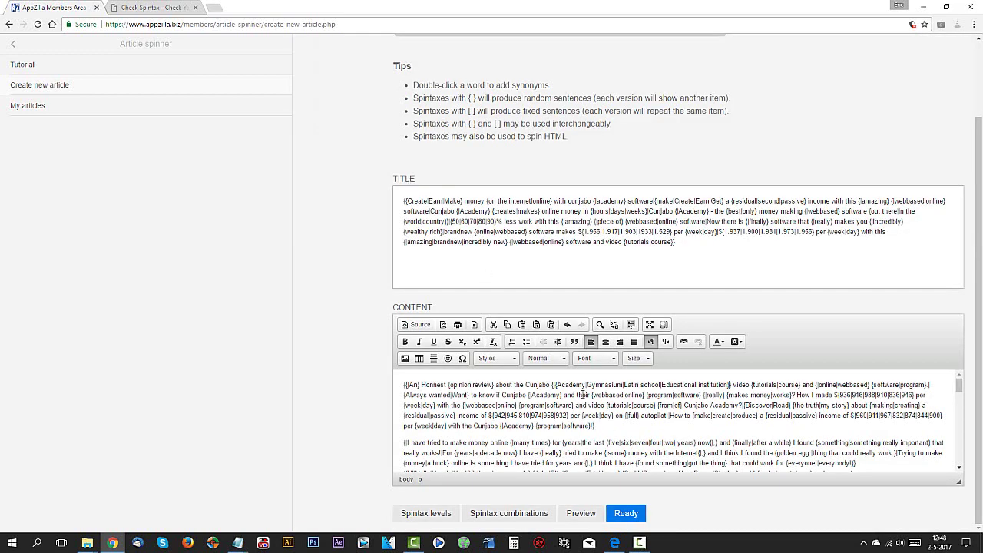
pyautogui.moveTo(553, 385); pyautogui.dragTo(732, 385)
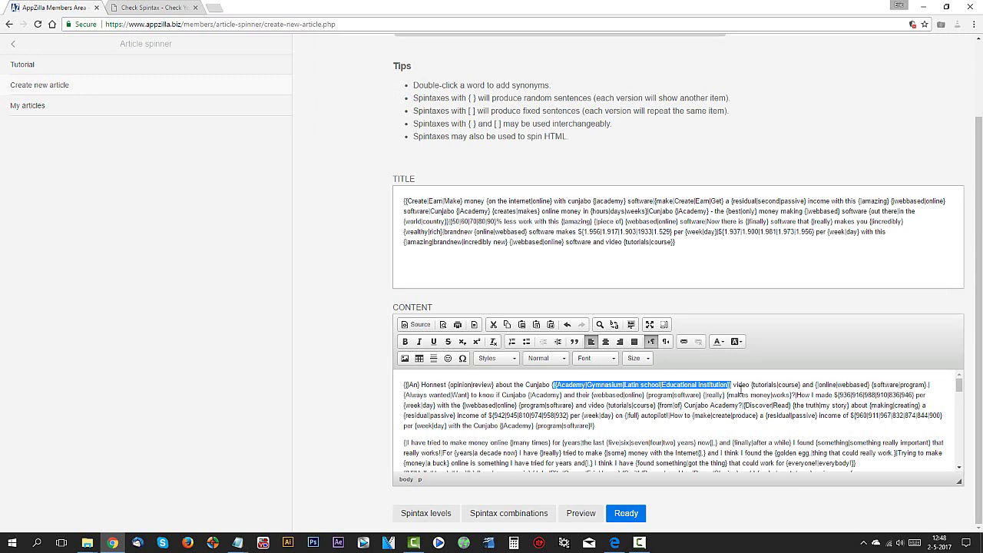
pyautogui.click(743, 409)
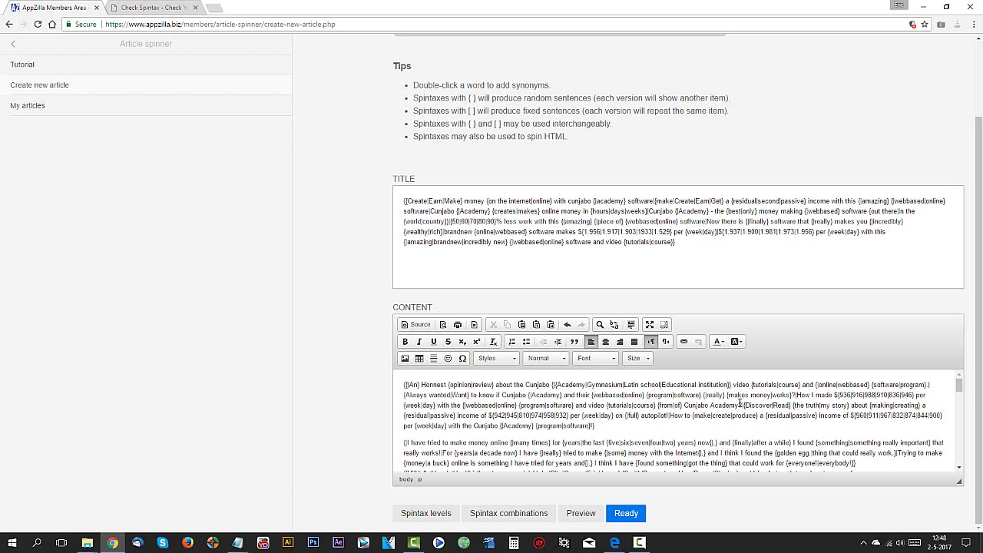
# Look through the spintax content to its end and back, and submit the article to generate its versions.
pyautogui.scroll(-6, 740, 403)
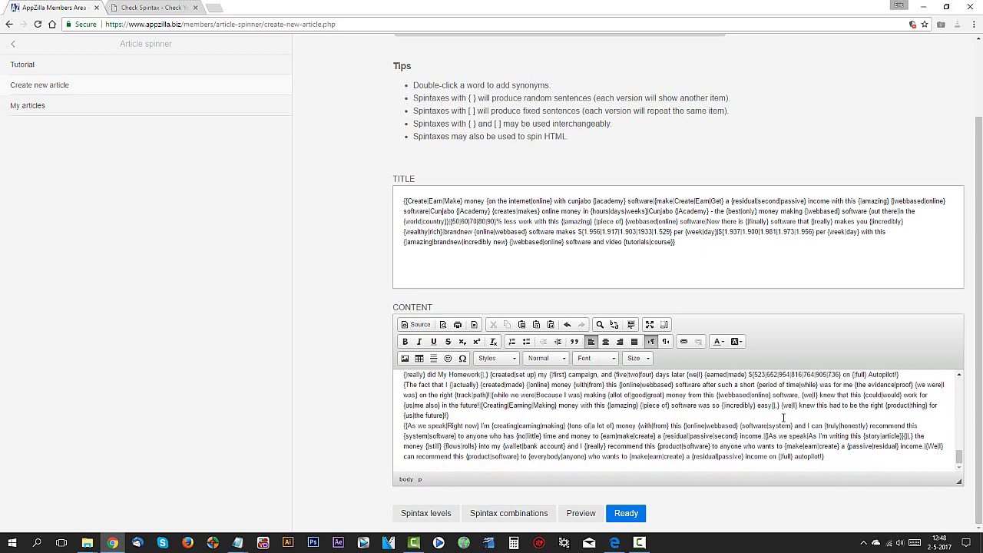
pyautogui.scroll(10, 784, 417)
pyautogui.scroll(-2, 740, 125)
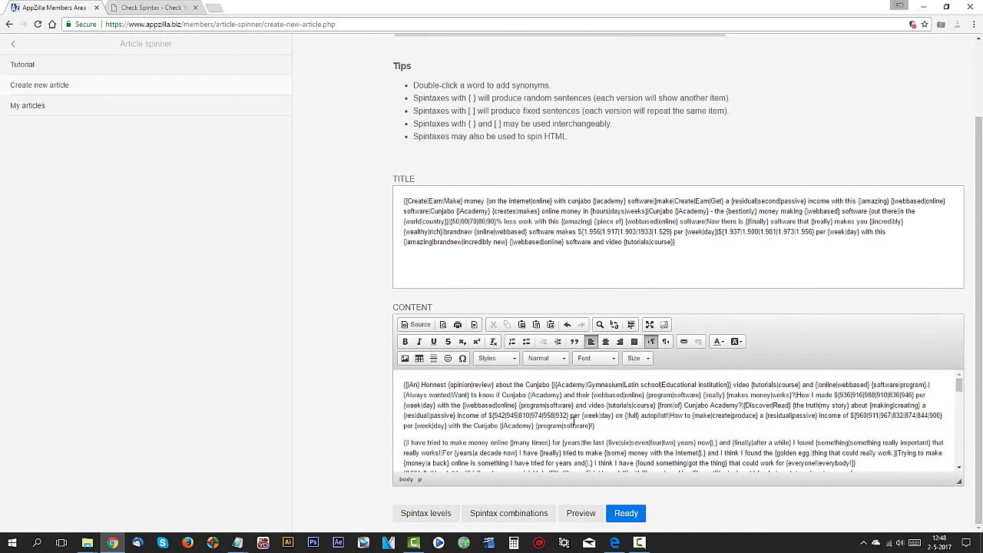
pyautogui.click(628, 518)
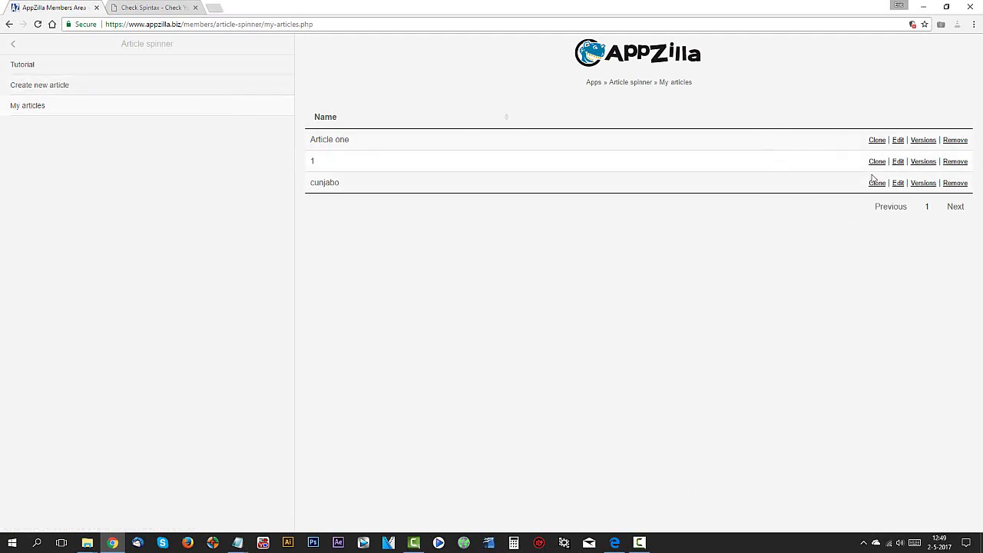
# Open the generated versions of Article one and look through the list of version titles.
pyautogui.click(923, 141)
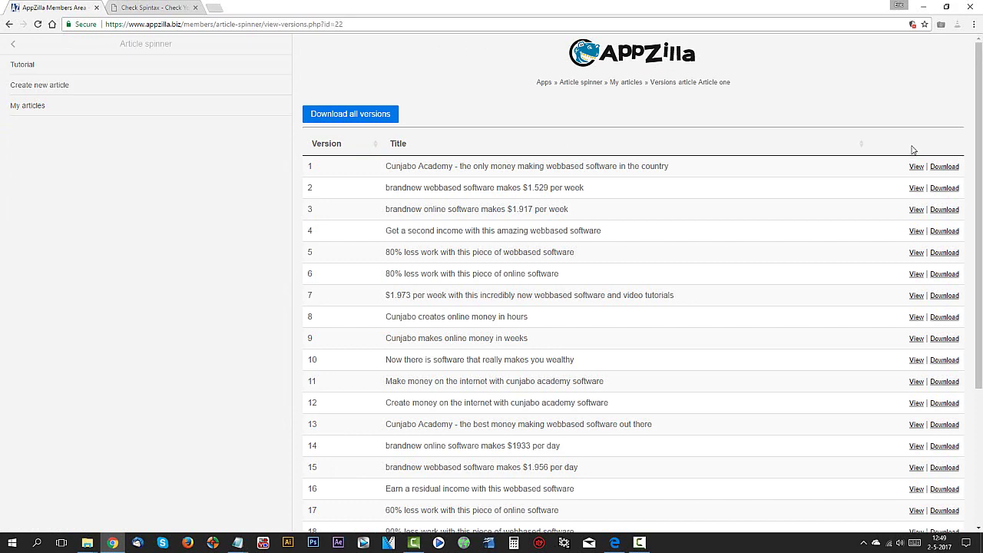
pyautogui.scroll(-3, 829, 202)
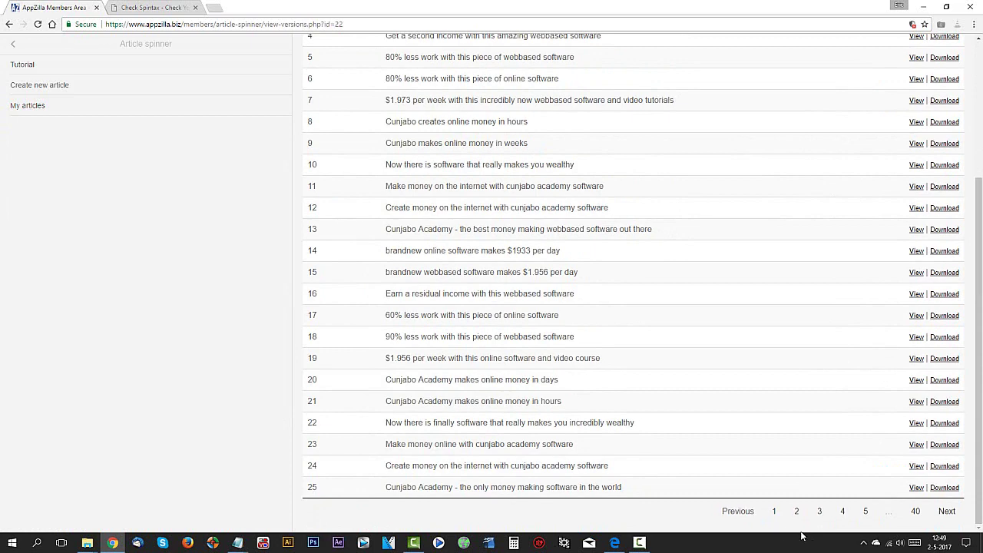
pyautogui.scroll(3, 804, 441)
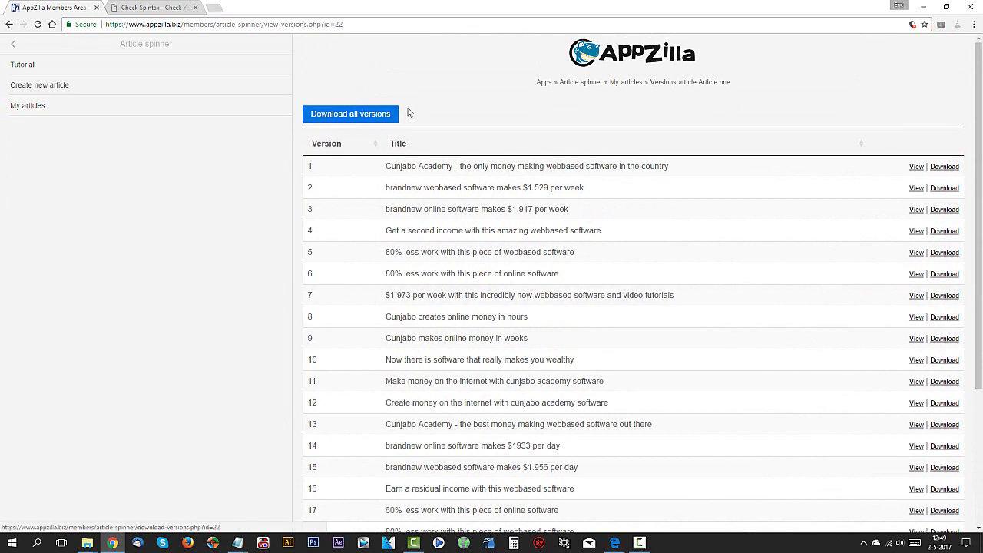
# Download all versions as article-one.zip with the download complete dialog enabled, and open the folder containing the archive.
pyautogui.click(358, 115)
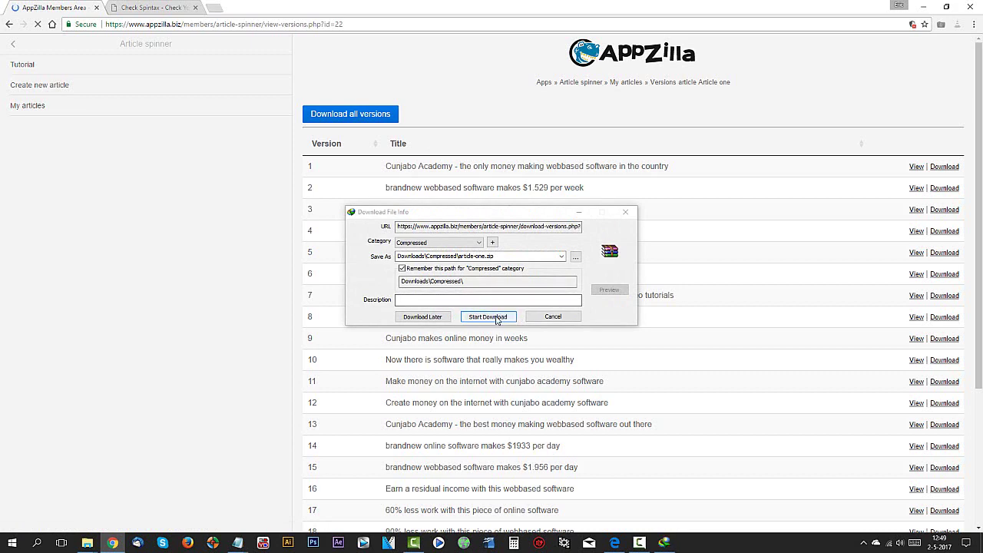
pyautogui.click(496, 316)
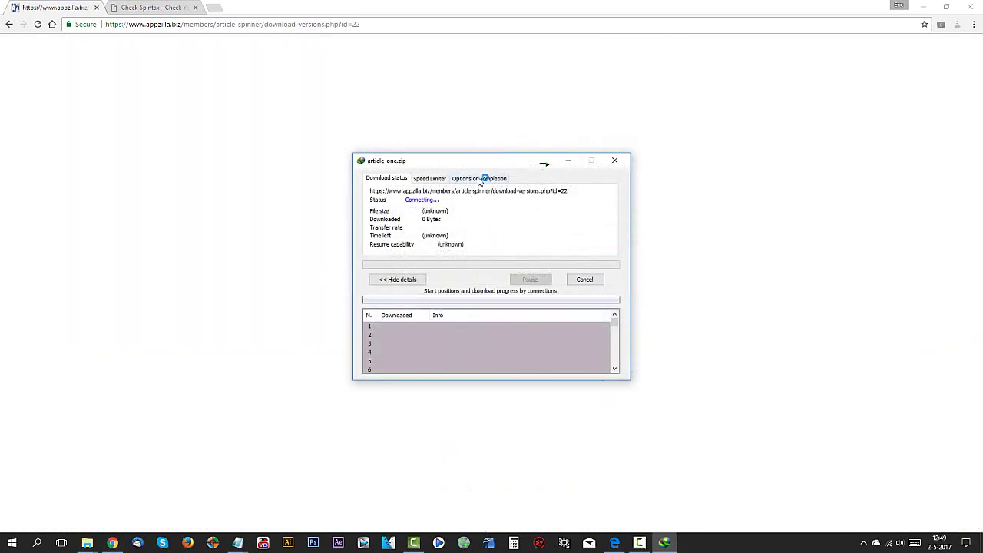
pyautogui.click(484, 178)
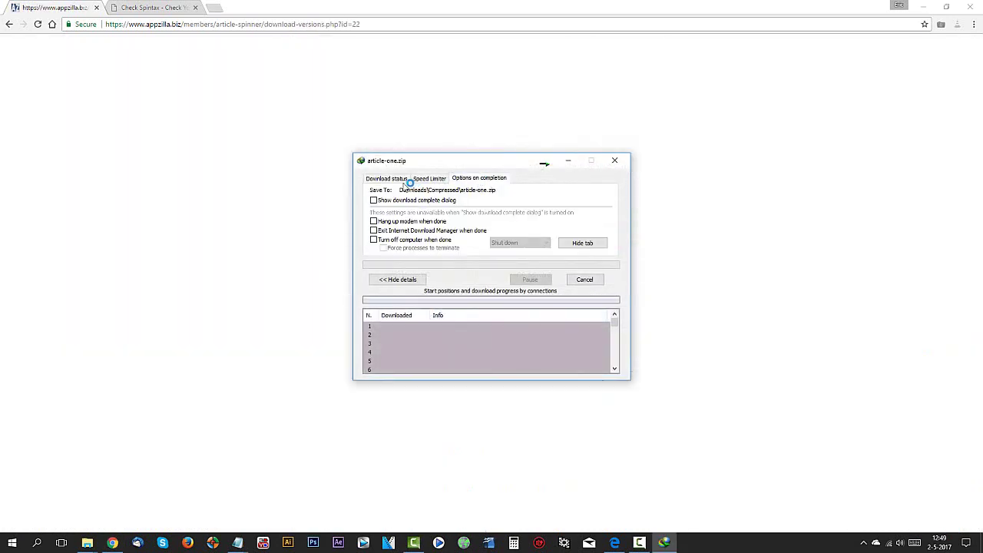
pyautogui.click(374, 200)
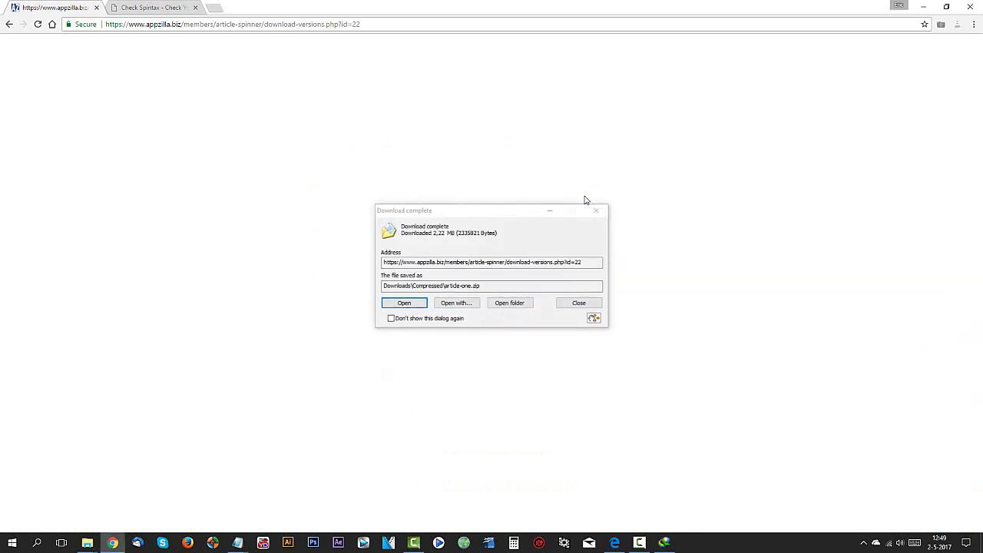
pyautogui.click(508, 304)
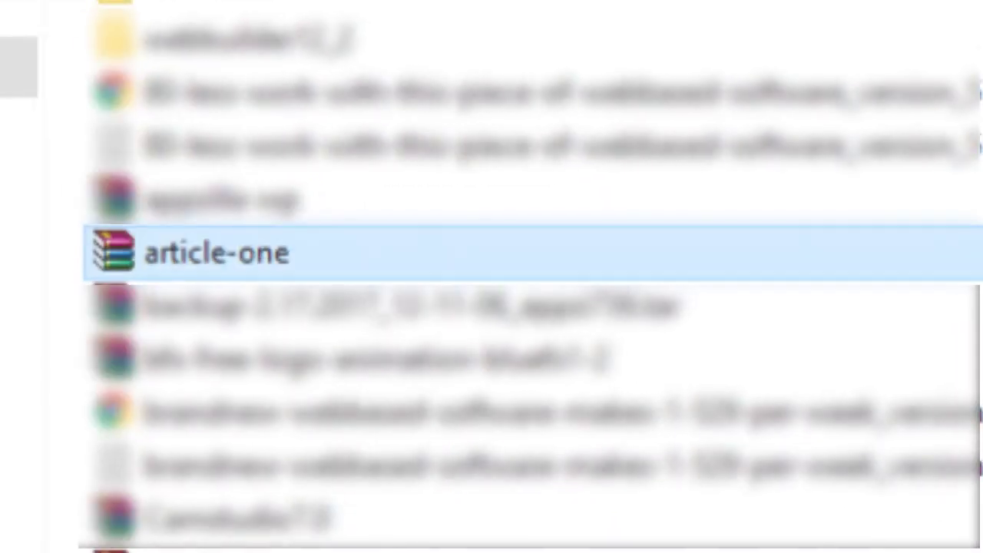
# Paste the article-one archive onto the desktop and extract it there.
pyautogui.rightClick(212, 248)
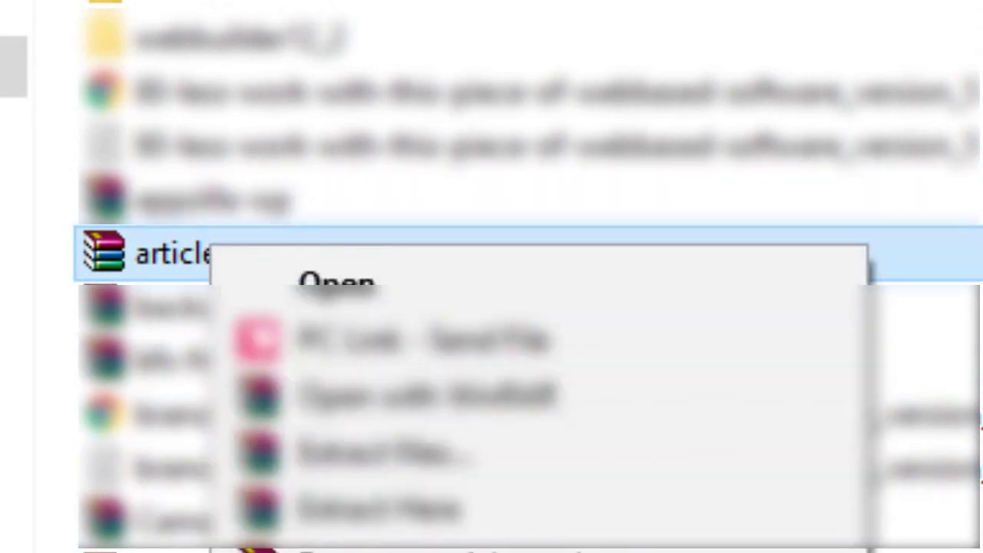
pyautogui.click(430, 551)
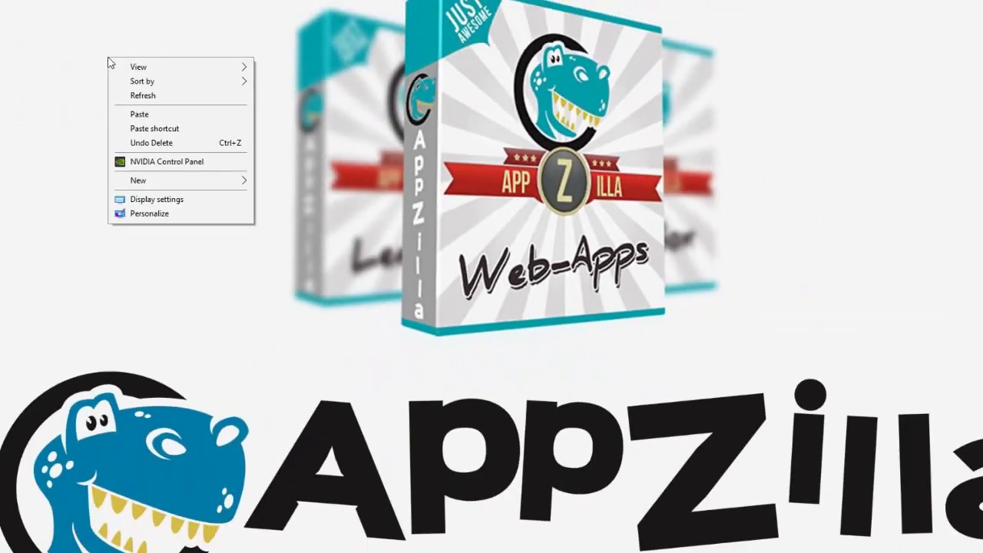
pyautogui.click(186, 114)
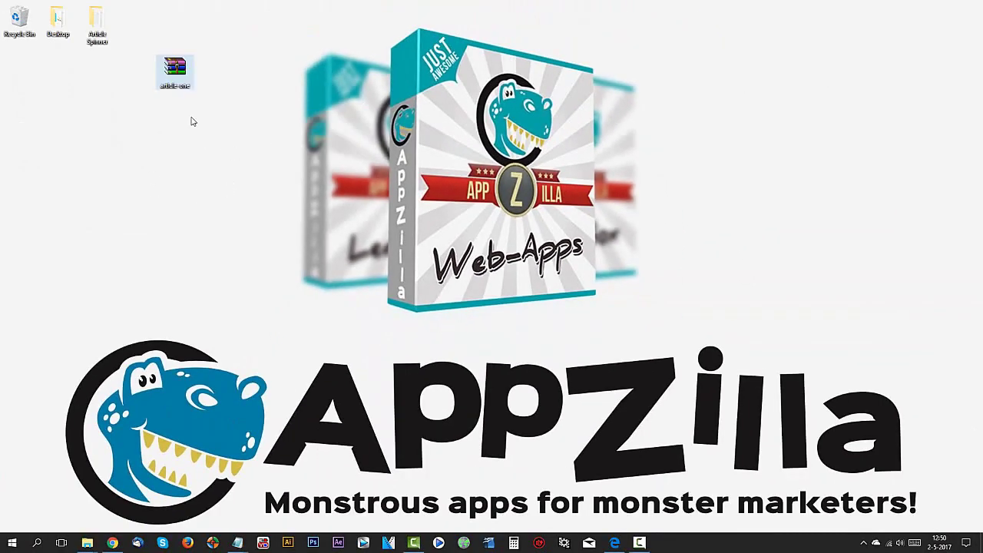
pyautogui.rightClick(173, 71)
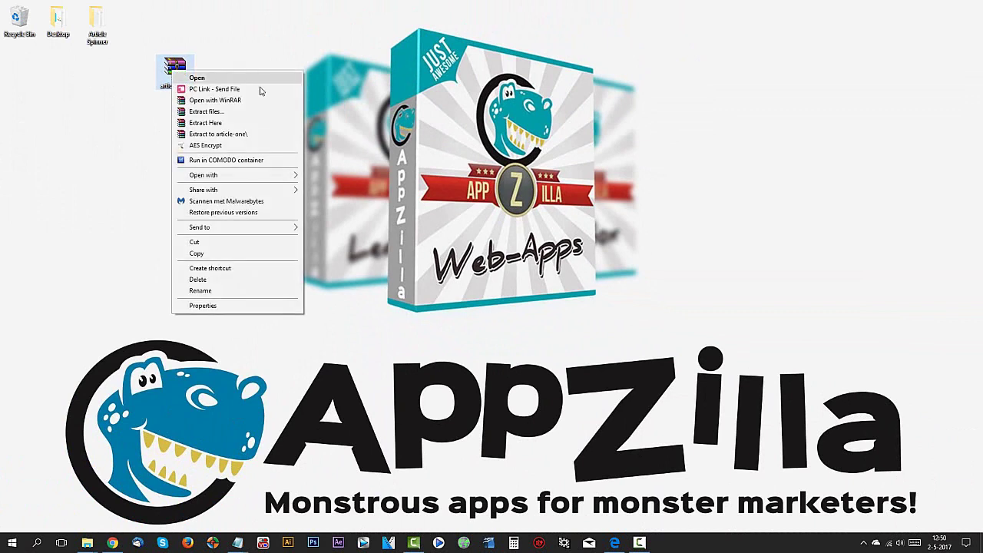
pyautogui.click(226, 125)
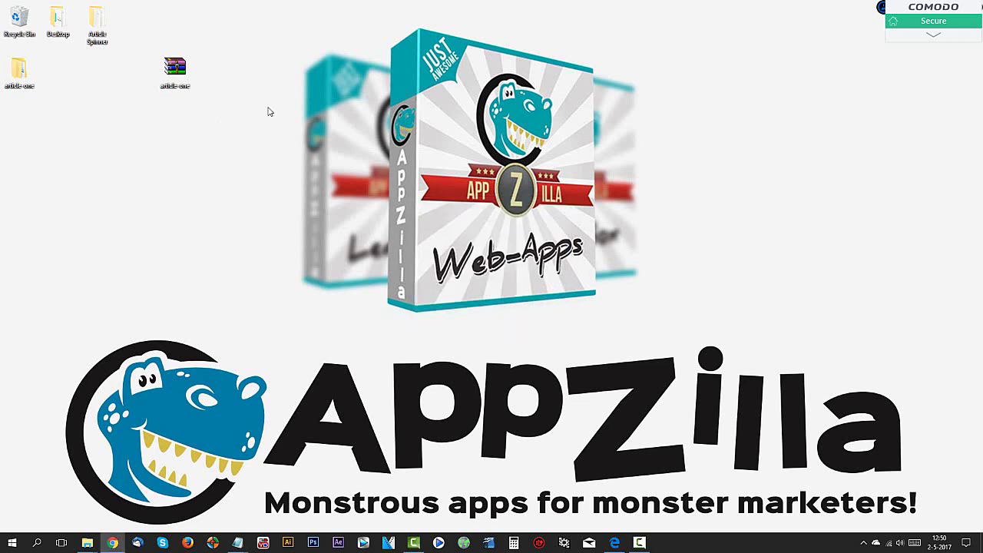
# Open the version_53 folder inside the extracted article-one folder, view its text document in Notepad and close it.
pyautogui.doubleClick(19, 76)
pyautogui.scroll(-15, 491, 215)
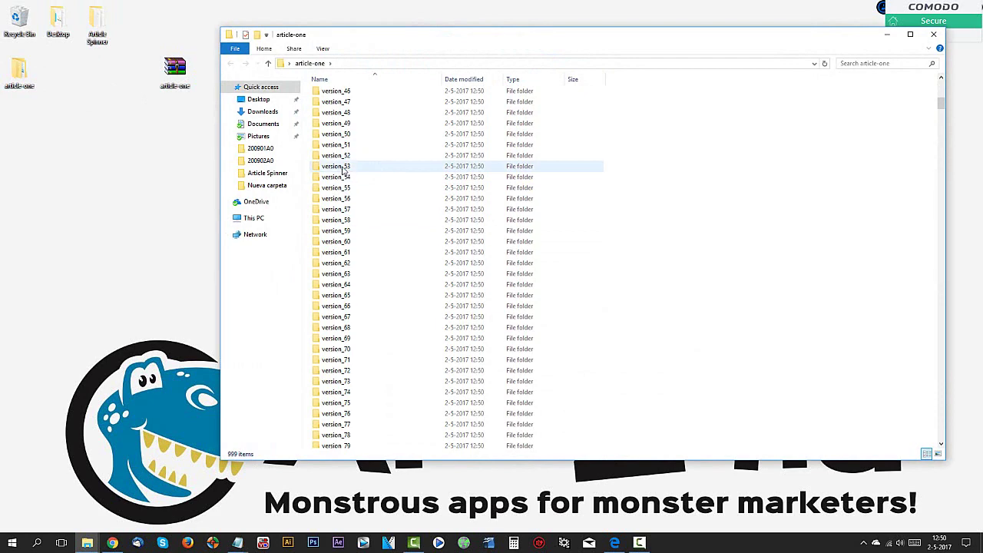
pyautogui.doubleClick(357, 166)
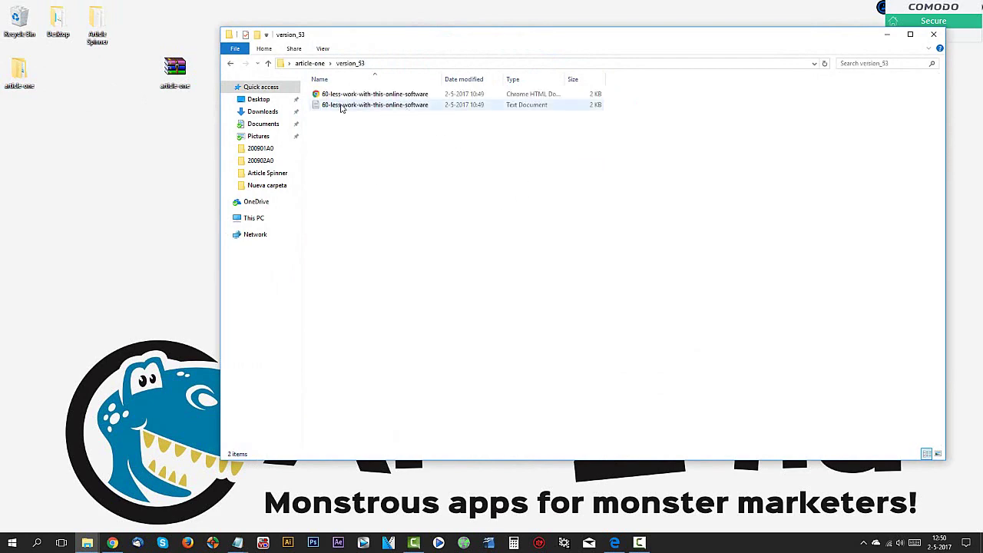
pyautogui.doubleClick(342, 106)
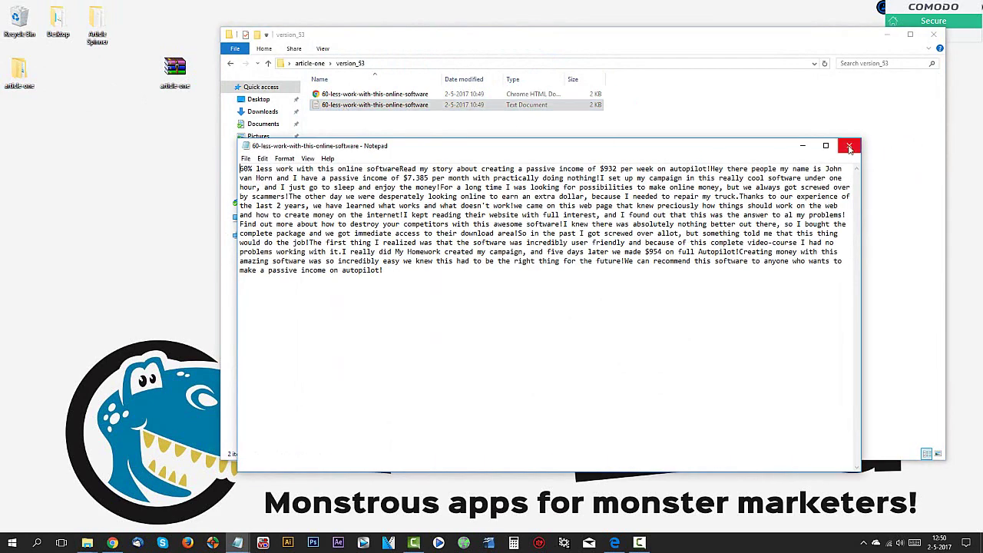
pyautogui.click(850, 147)
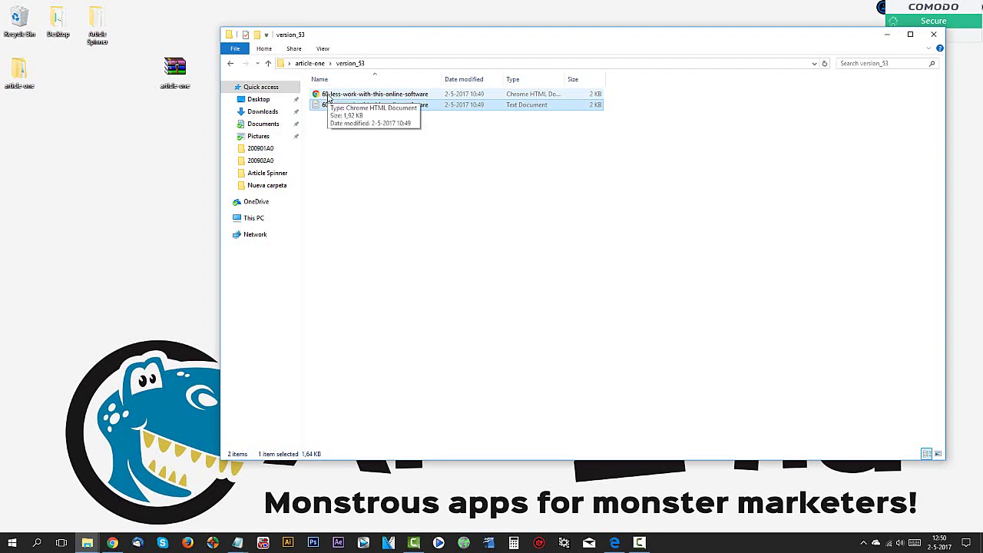
# Open the HTML document of version_53 in the browser, highlight the whole article and clear the selection.
pyautogui.click(328, 95)
pyautogui.doubleClick(328, 96)
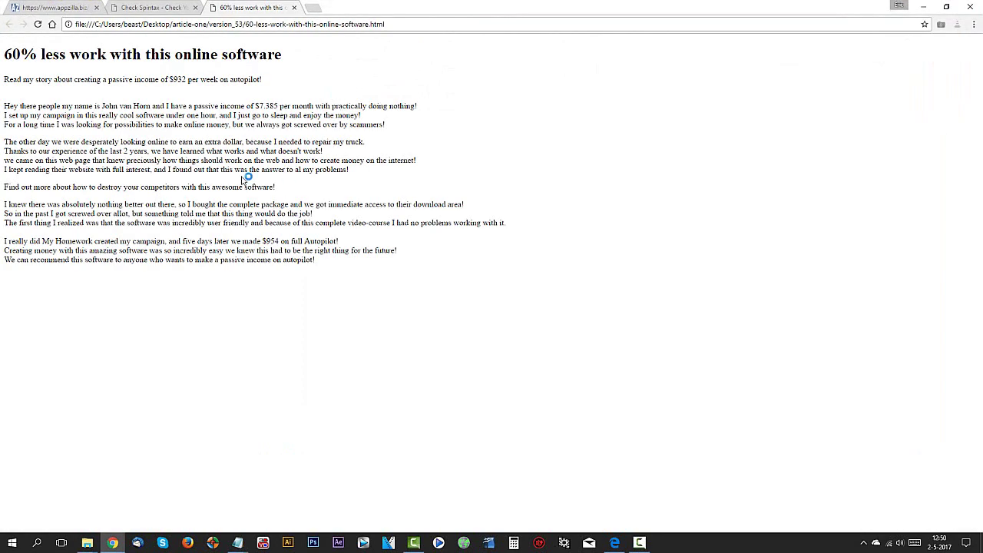
pyautogui.moveTo(14, 57); pyautogui.dragTo(422, 272)
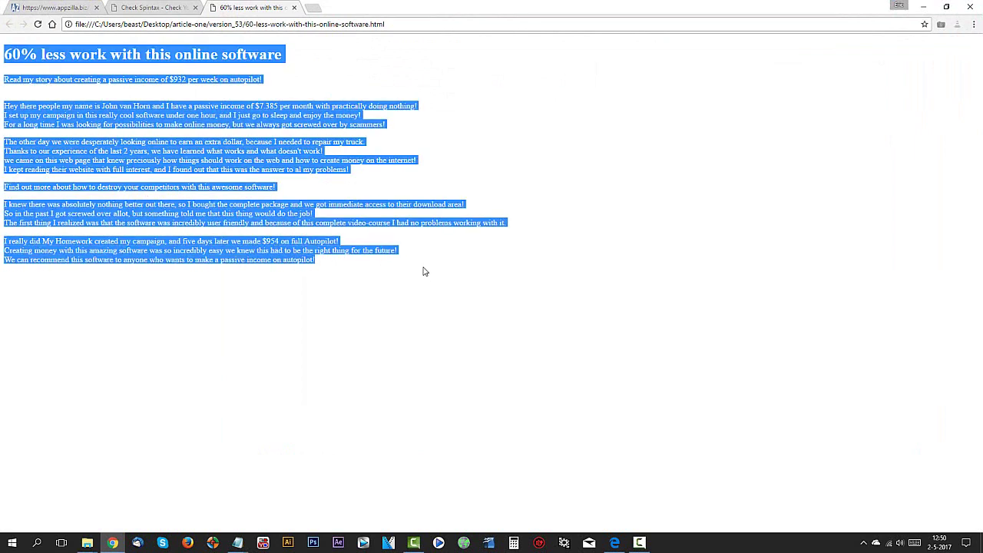
pyautogui.click(423, 272)
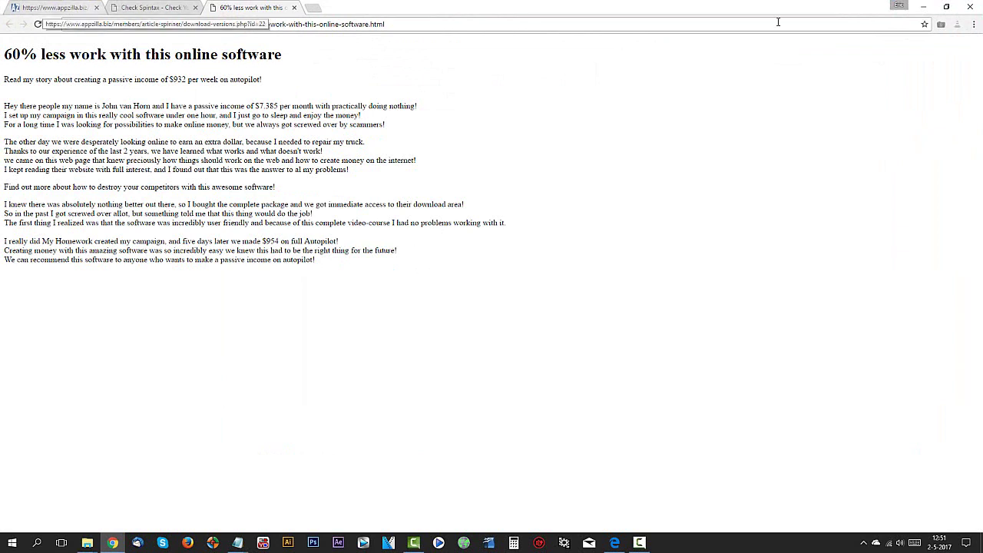
# Return to the Article Spinner's list of articles and open Article one's content for editing.
pyautogui.click(62, 8)
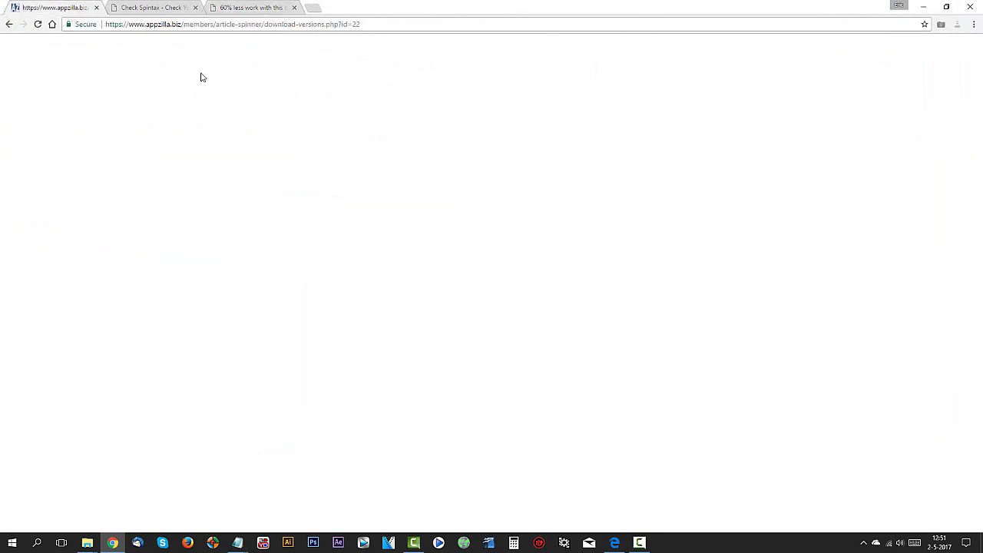
pyautogui.click(8, 25)
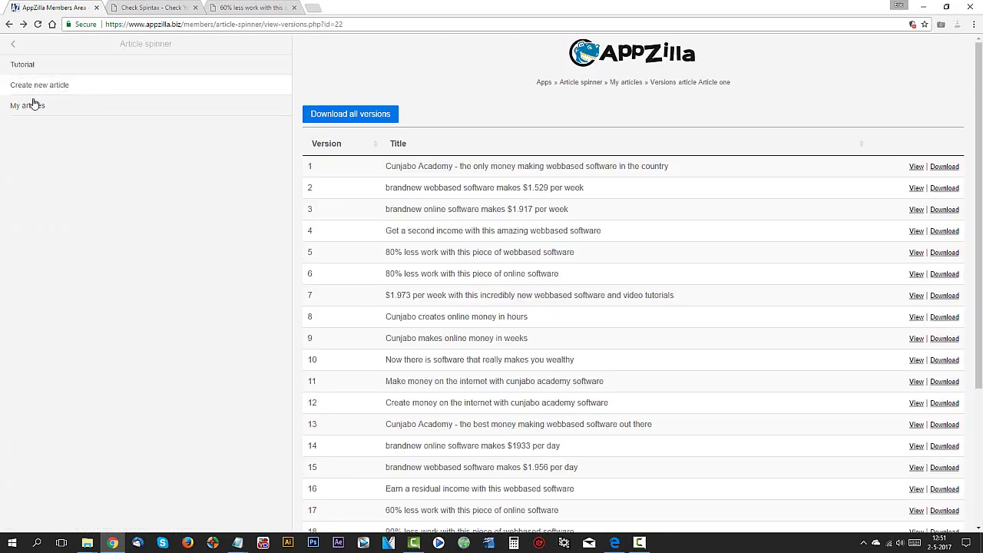
pyautogui.click(38, 108)
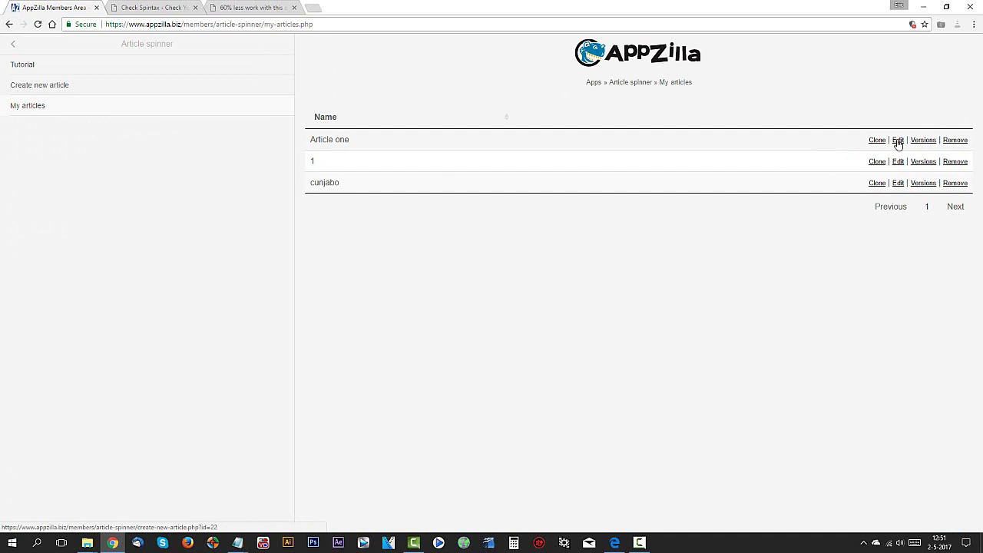
pyautogui.click(897, 141)
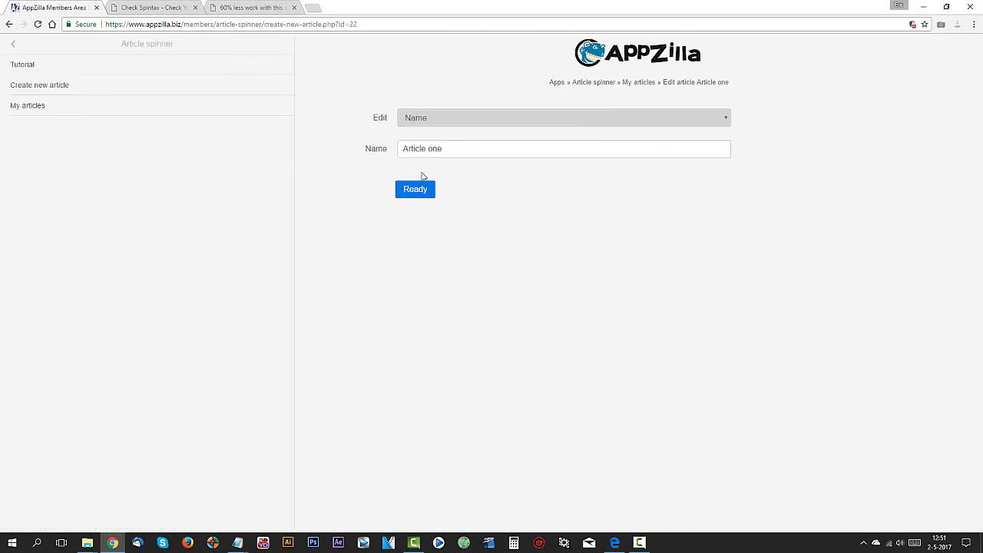
pyautogui.click(454, 127)
pyautogui.click(447, 143)
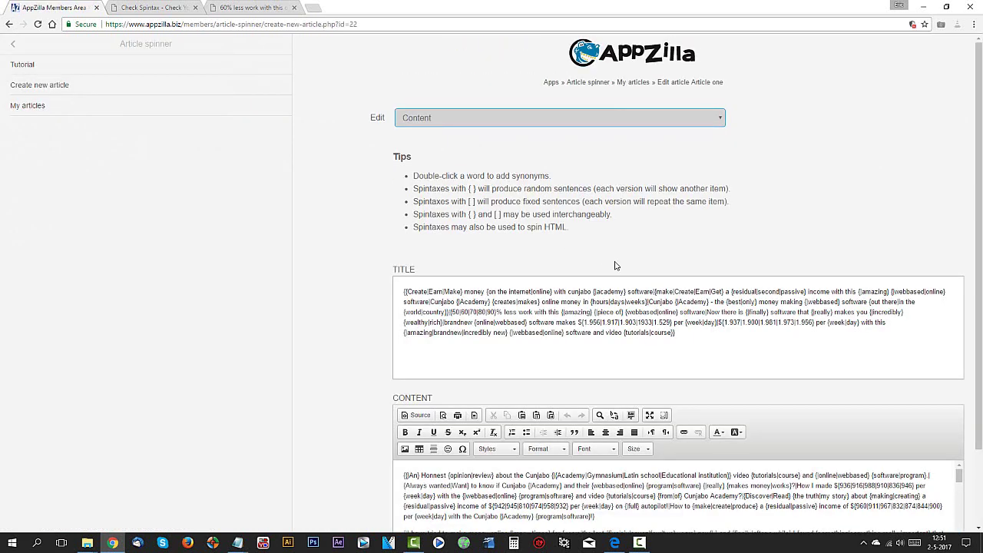
# Show the content's HTML source, highlight the opening brackets of the title spintax and place the cursor in the source code.
pyautogui.scroll(-2, 768, 267)
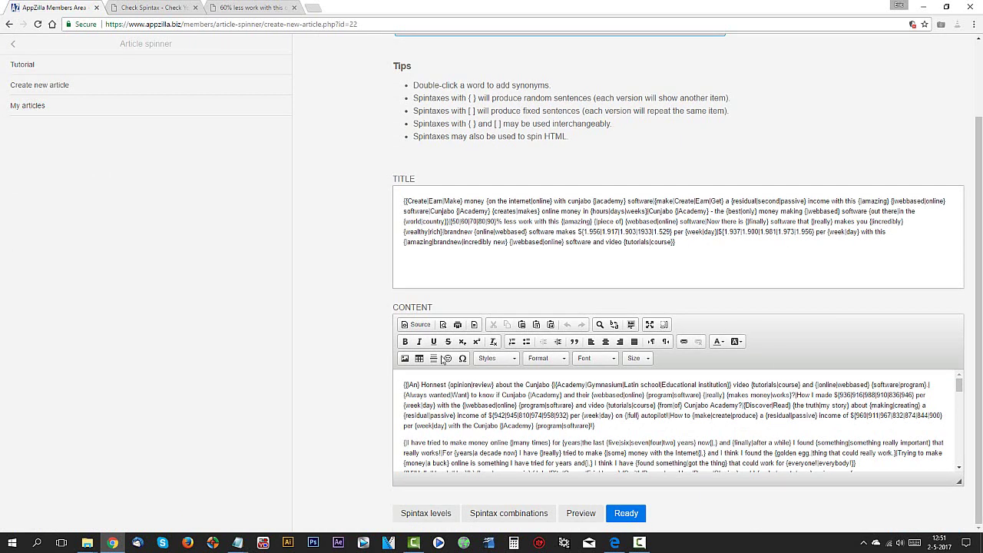
pyautogui.click(416, 324)
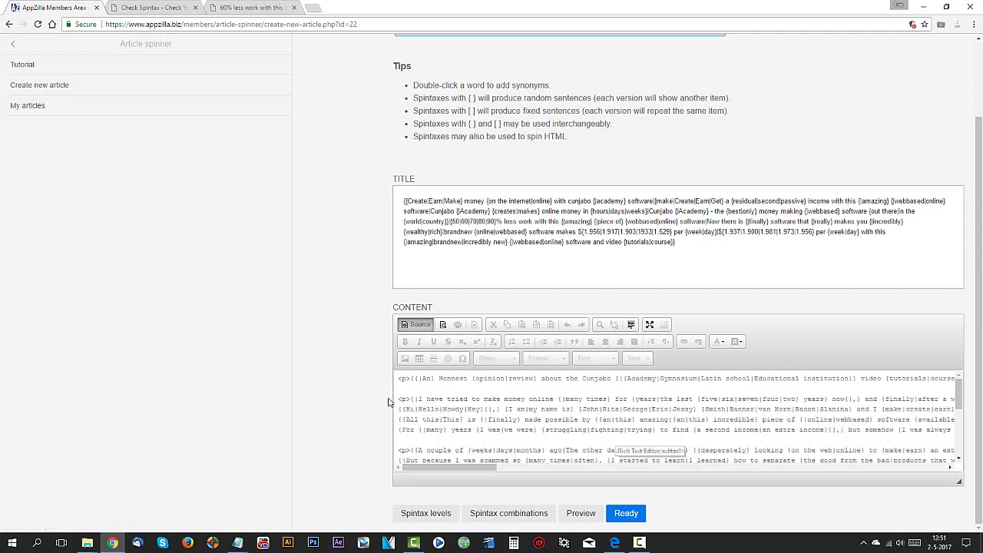
pyautogui.click(405, 202)
pyautogui.moveTo(405, 202); pyautogui.dragTo(408, 201)
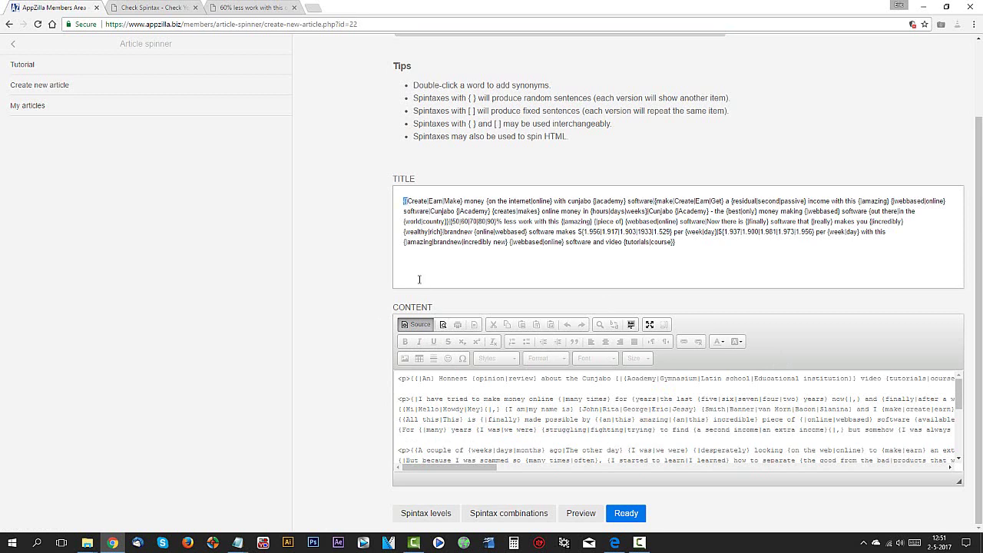
pyautogui.click(471, 429)
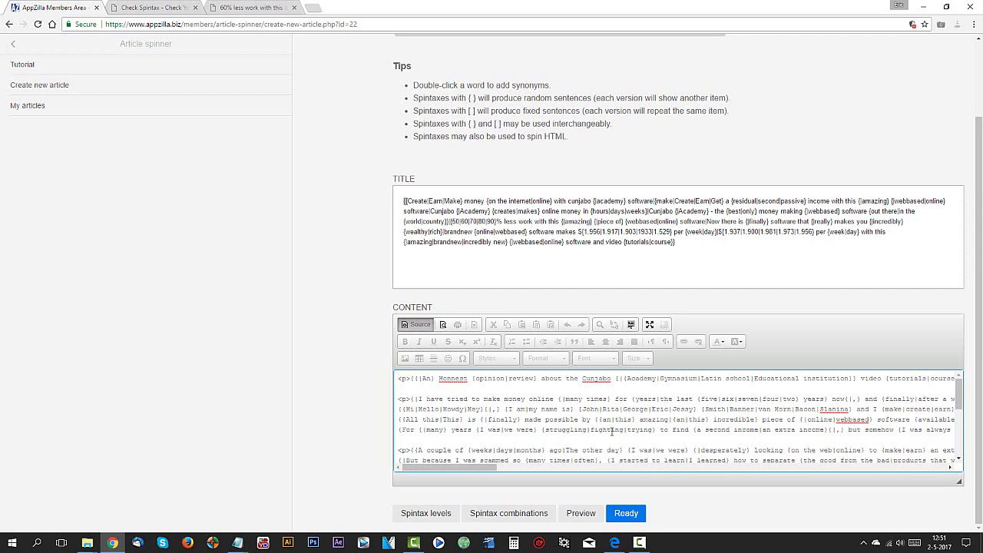
pyautogui.scroll(3, 612, 431)
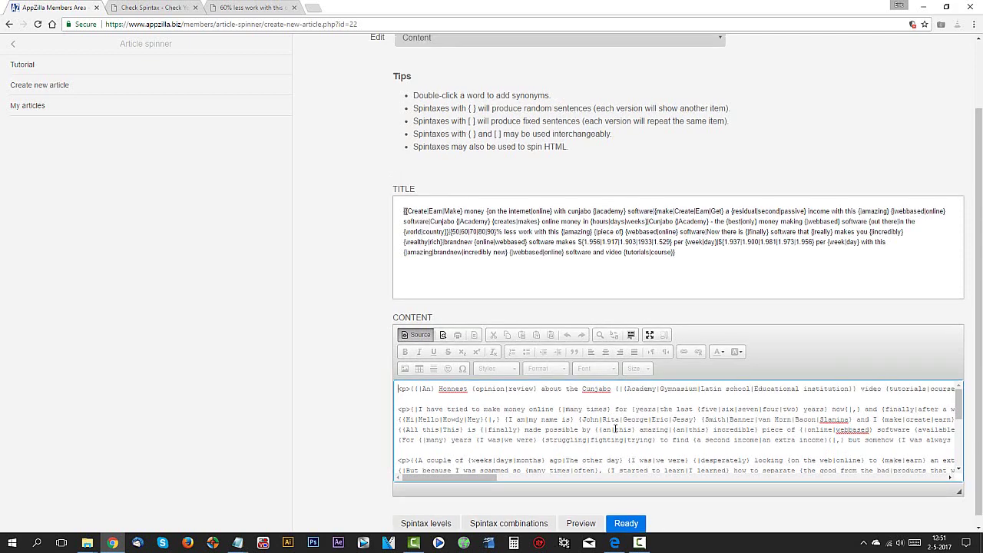